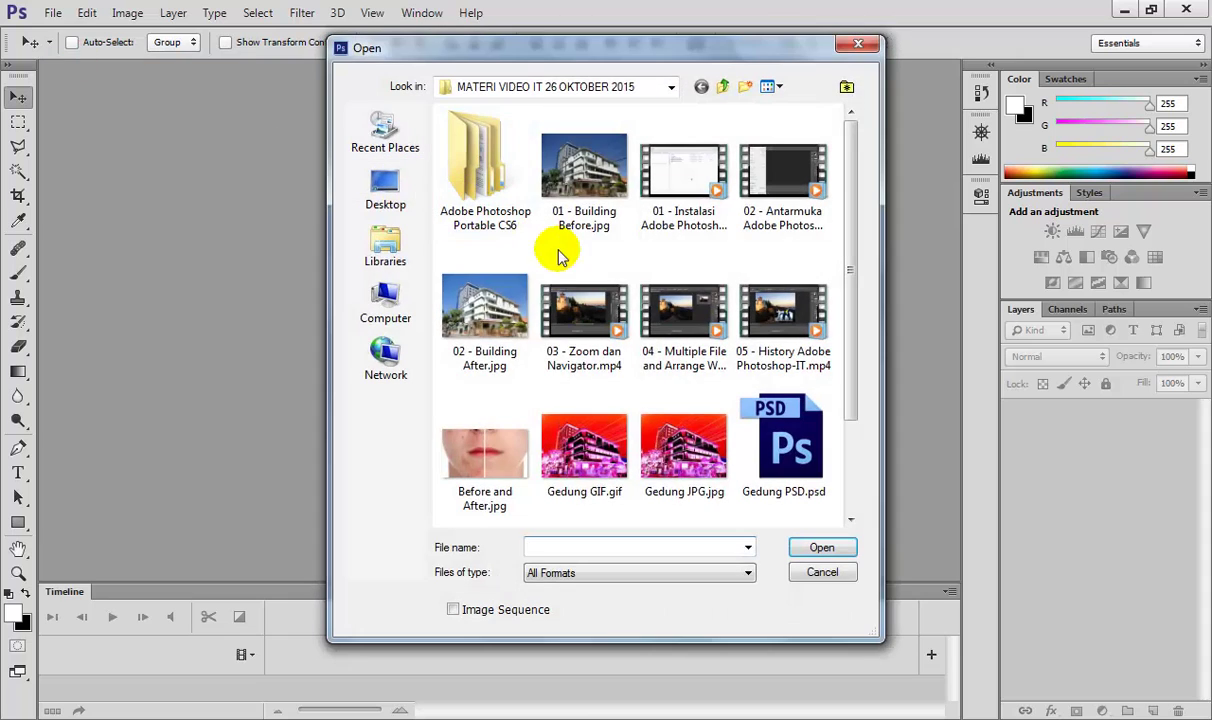
Open 02 - Building After.jpg and check its pixel dimensions, document size and resolution in Image Size.
click(490, 312)
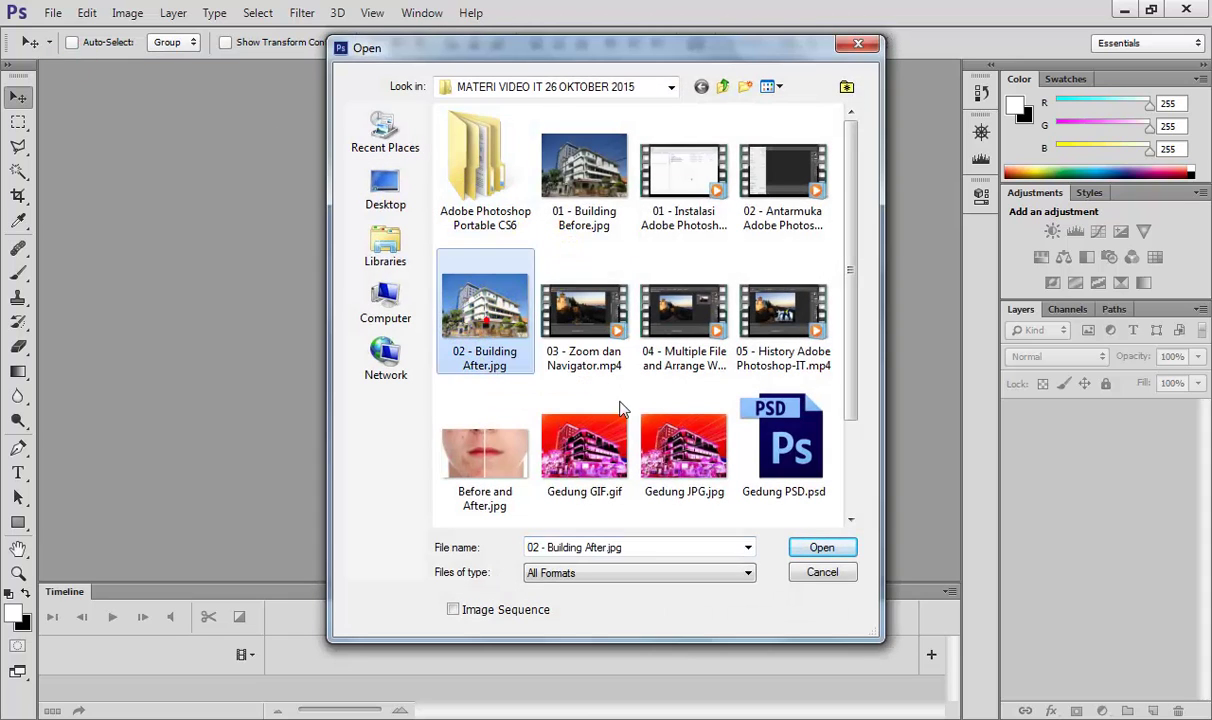
click(843, 549)
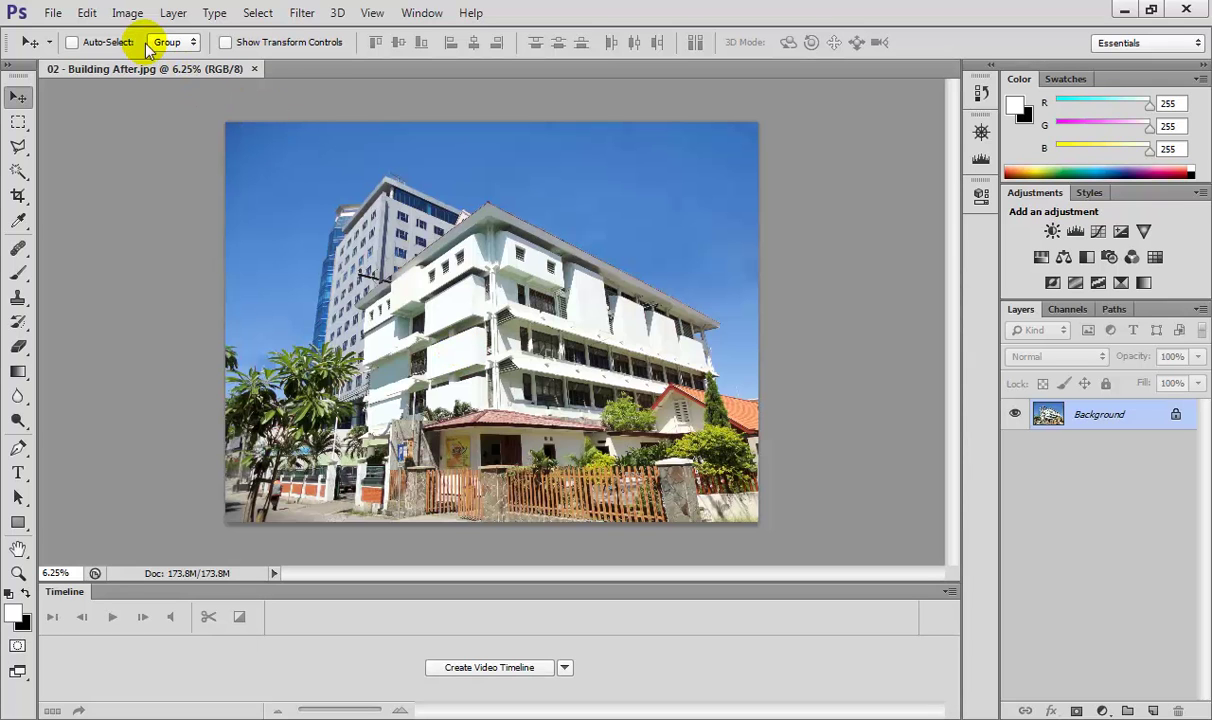
click(127, 14)
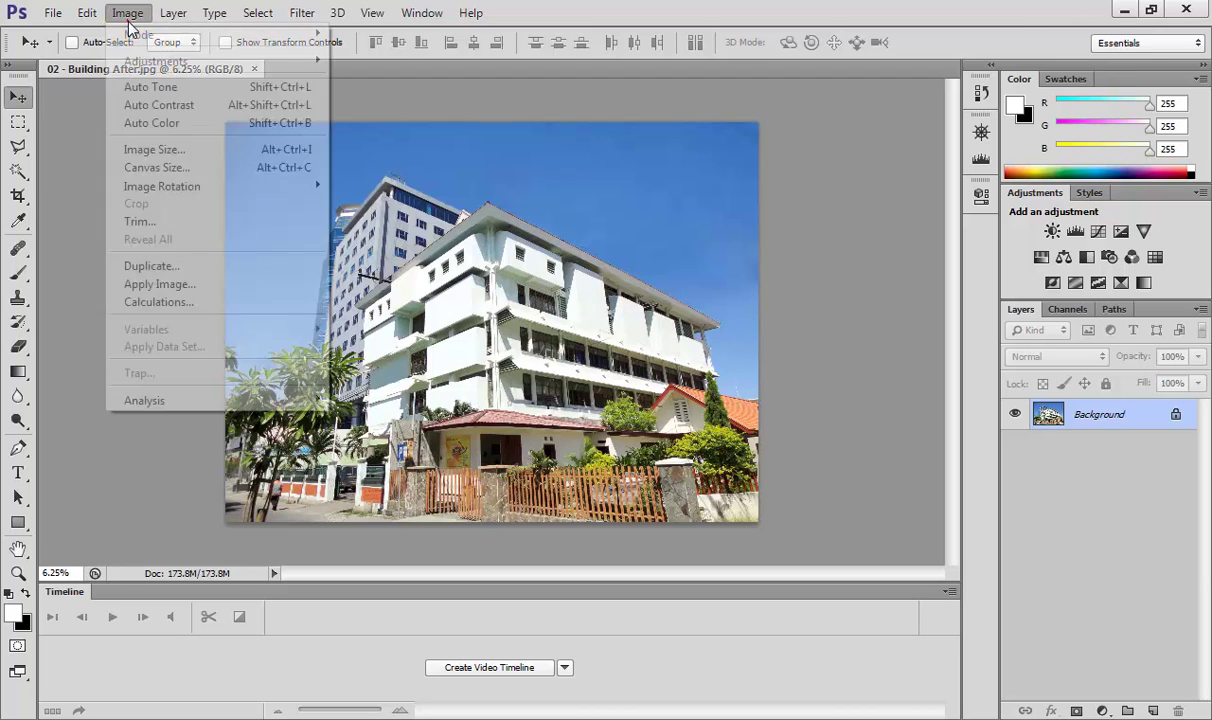
click(164, 149)
drag(656, 150, 556, 178)
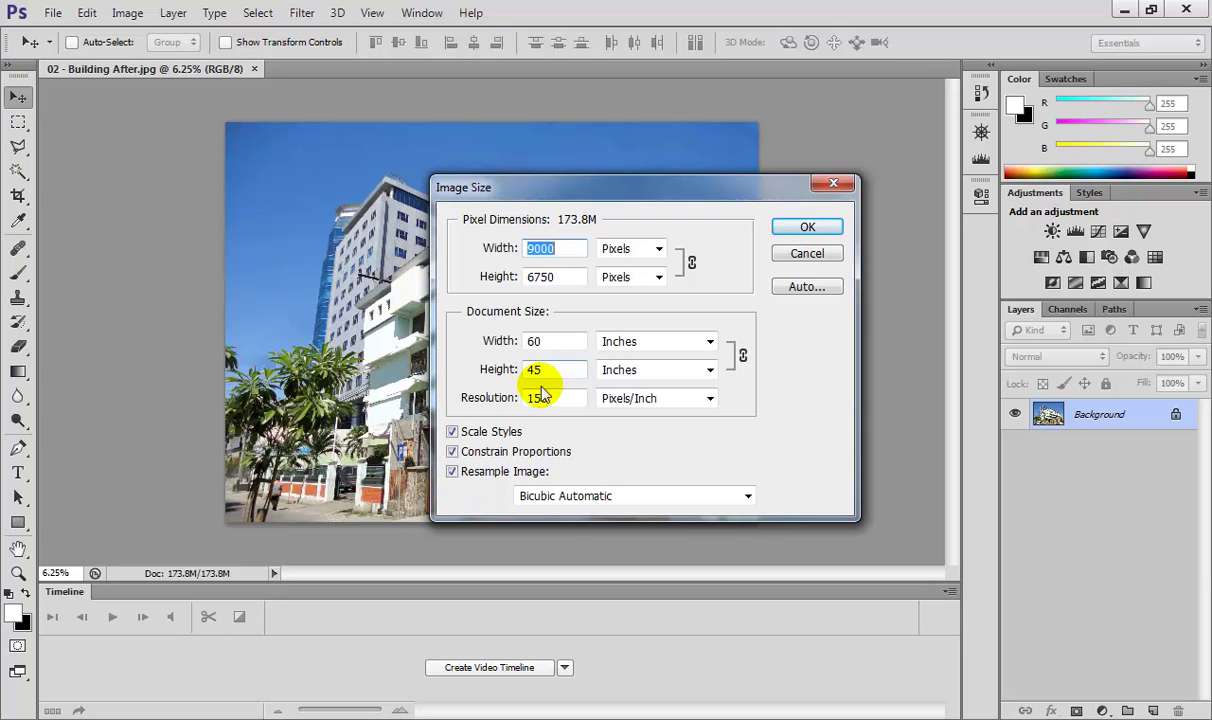
click(805, 257)
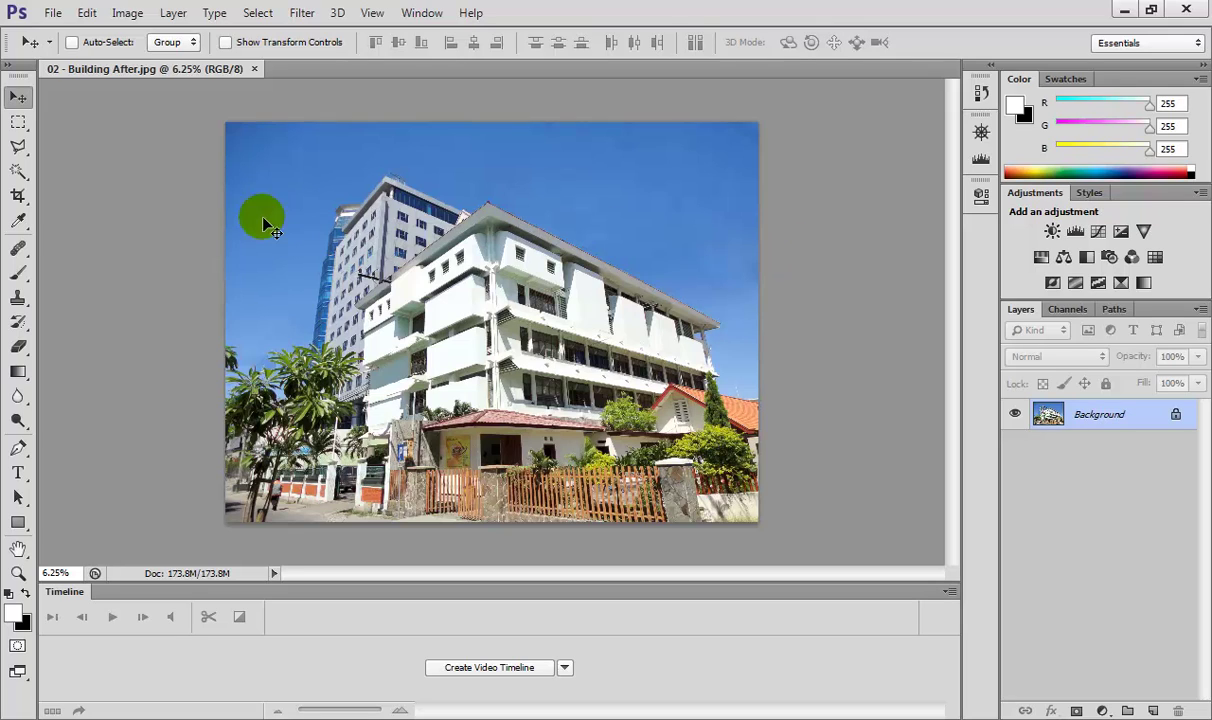
With the Crop tool, draw a freehand crop area over the white building and shift it to include the tower behind.
click(19, 196)
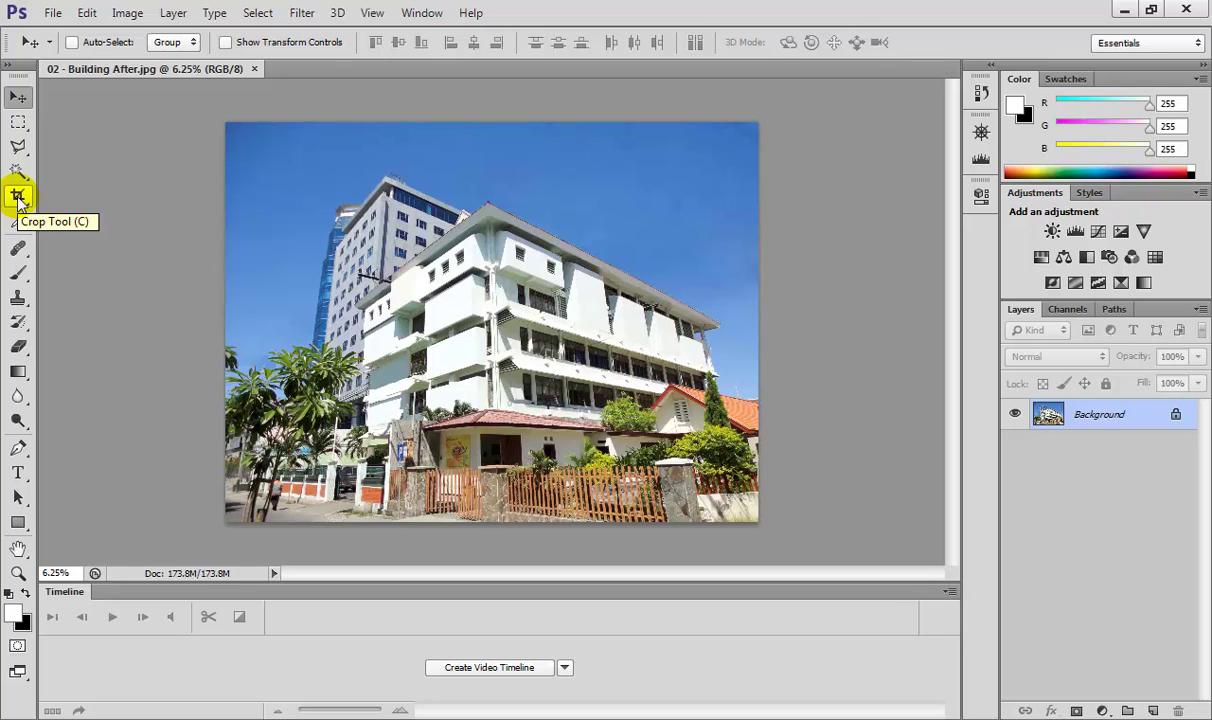
click(19, 198)
click(398, 180)
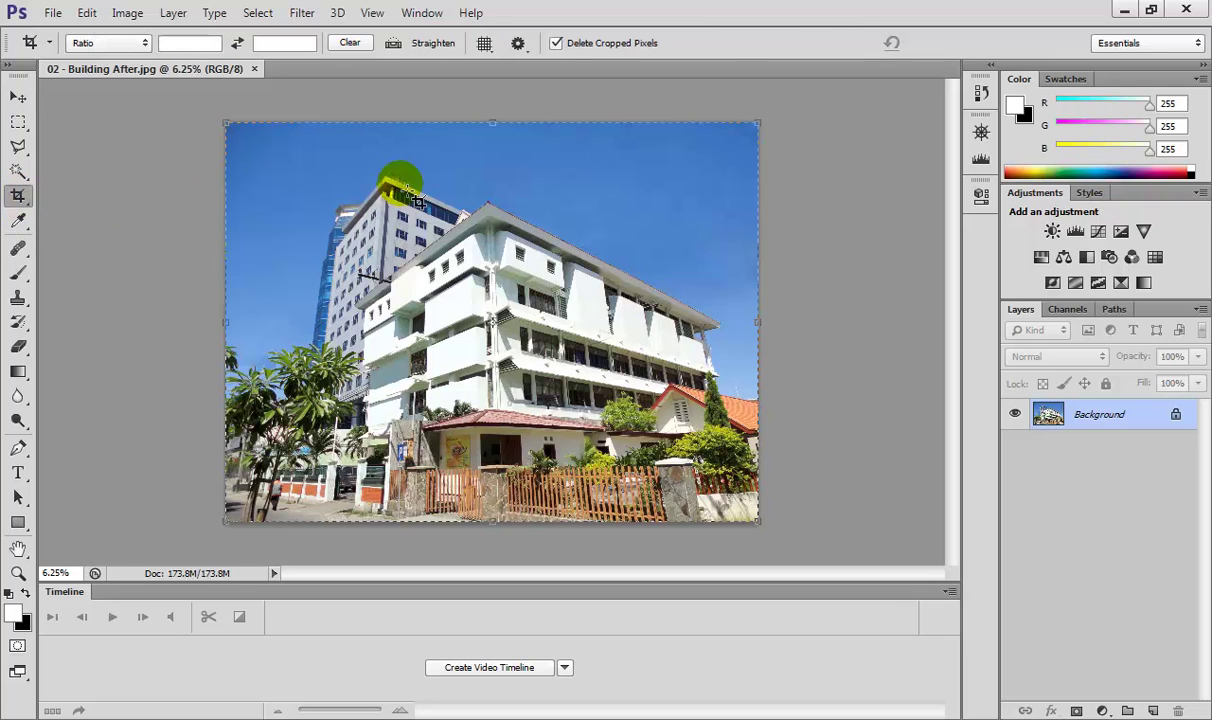
drag(355, 184, 680, 415)
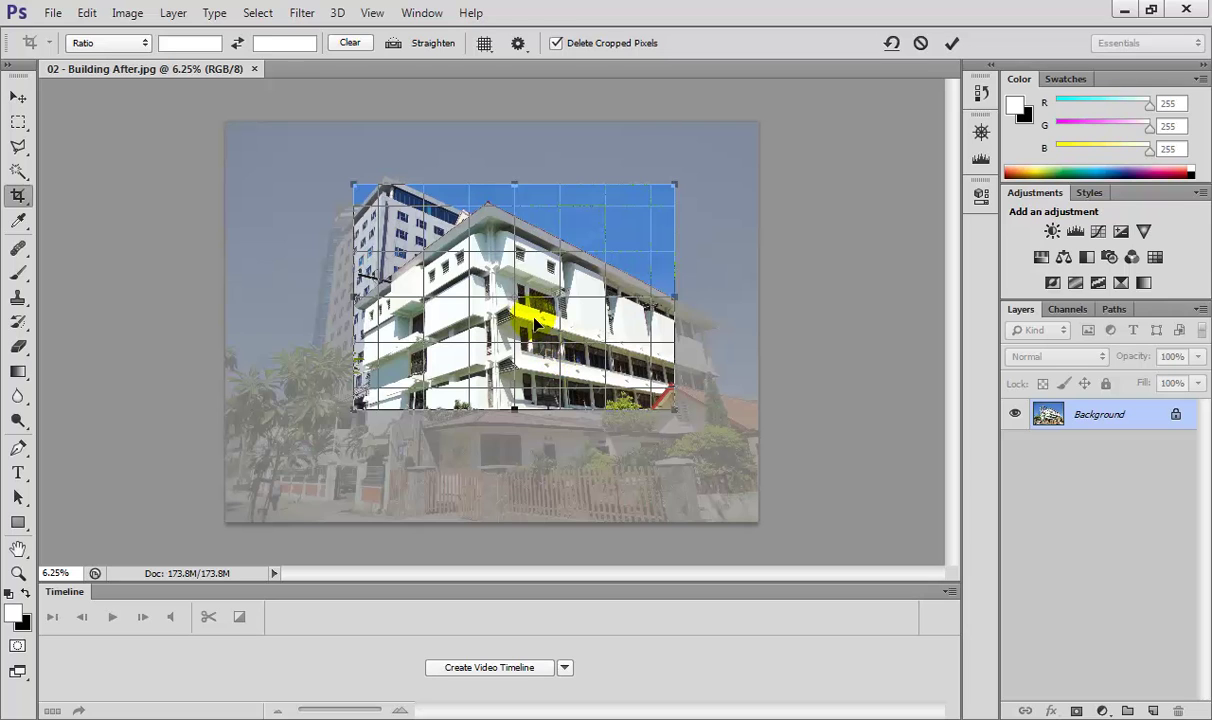
drag(527, 311, 455, 290)
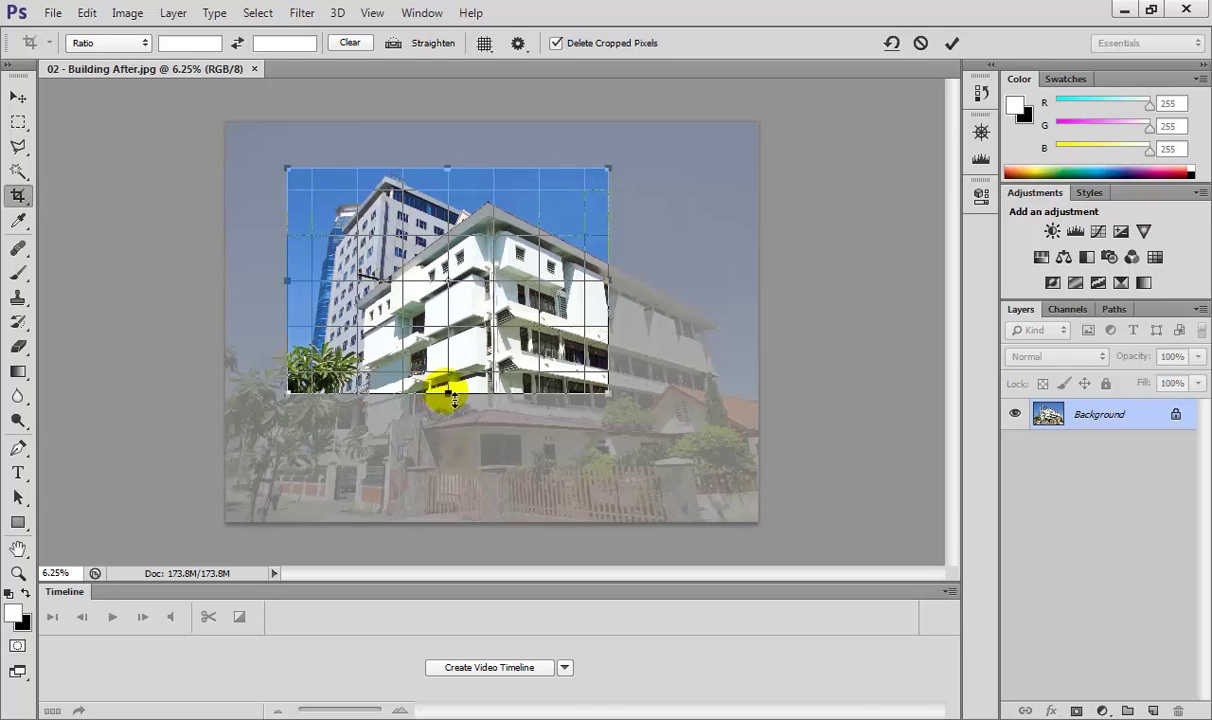
Resize the crop area to frame the full building from the tower to the small orange-roofed house, and apply the crop.
drag(455, 396, 452, 349)
mouse_move(615, 262)
mouse_down()
mouse_move(676, 262)
mouse_move(600, 265)
mouse_move(607, 285)
mouse_up()
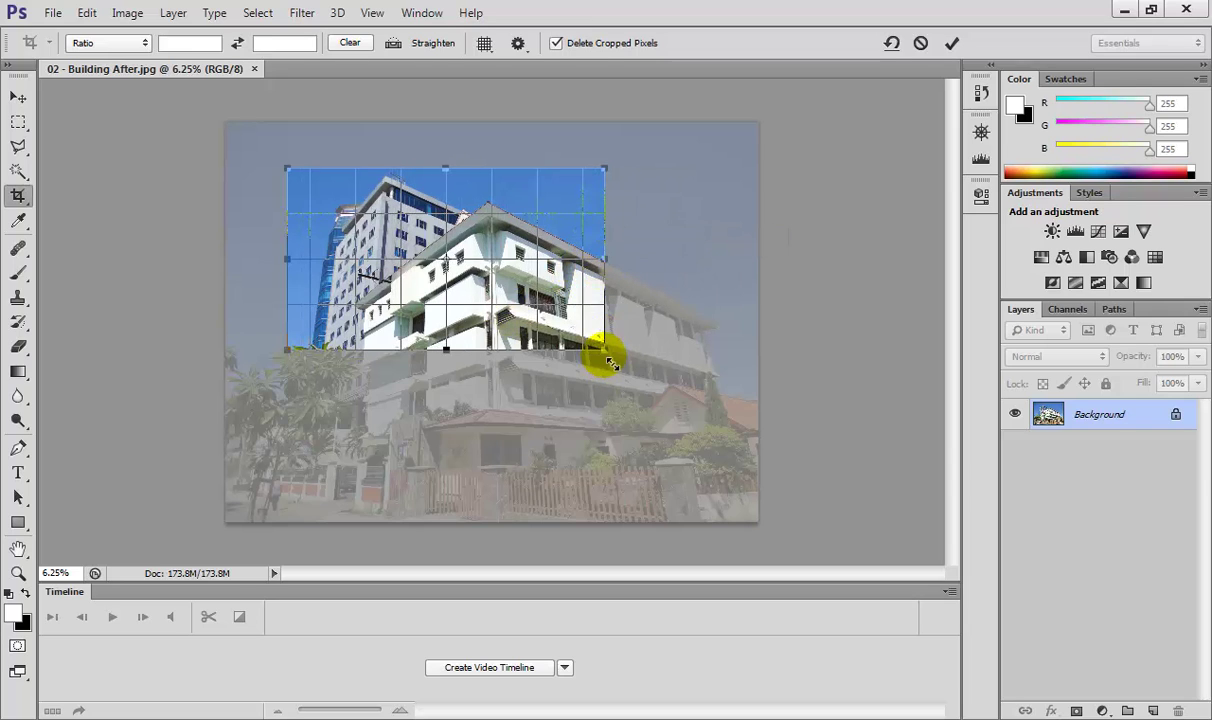
drag(608, 352, 741, 467)
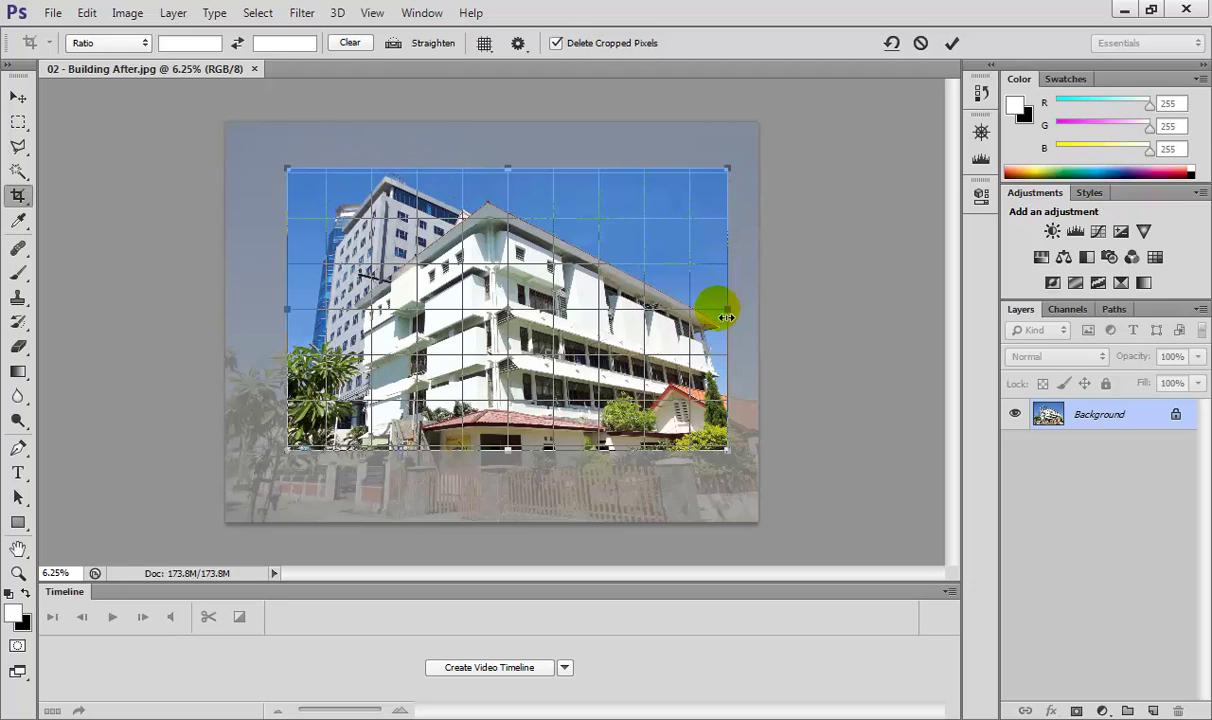
click(950, 44)
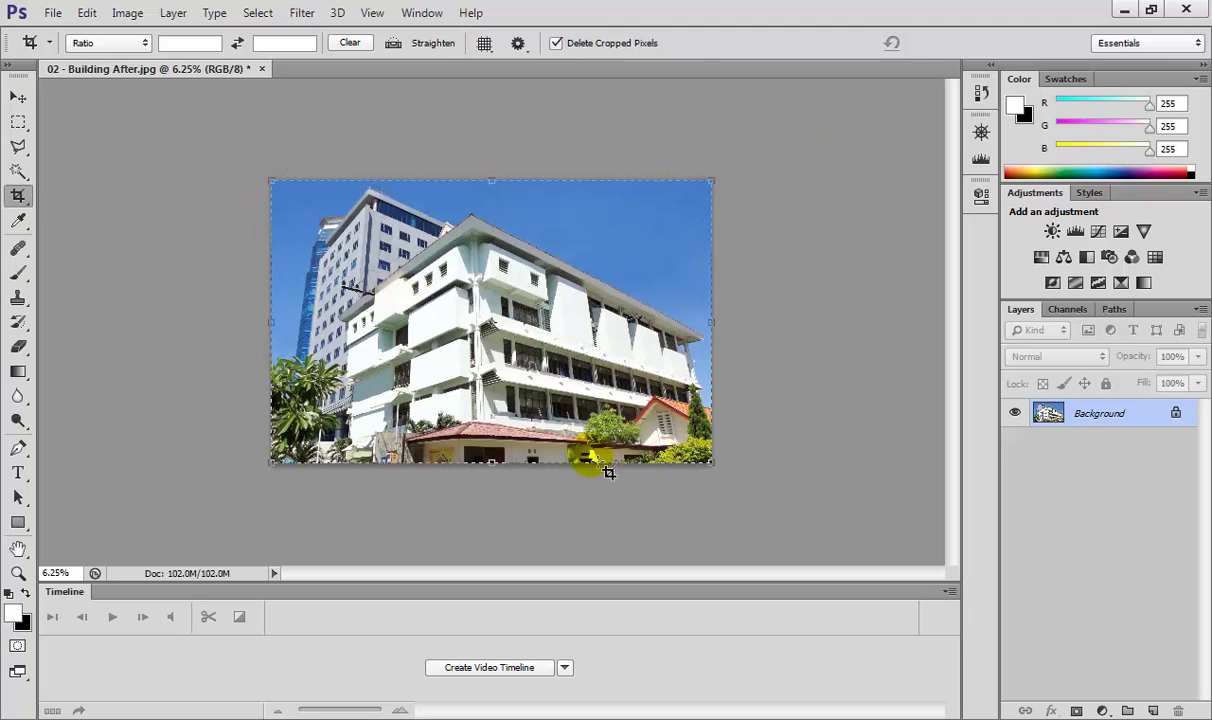
Undo the freehand crop of the building photo.
click(132, 14)
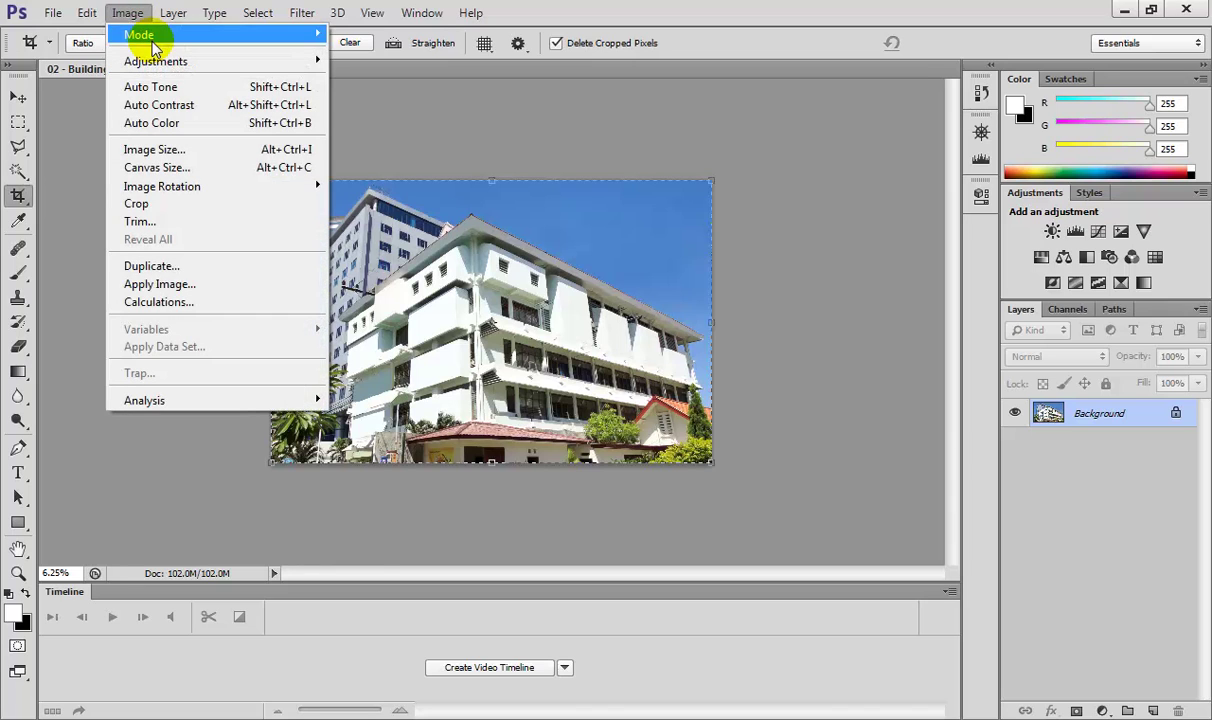
mouse_move(87, 14)
click(84, 38)
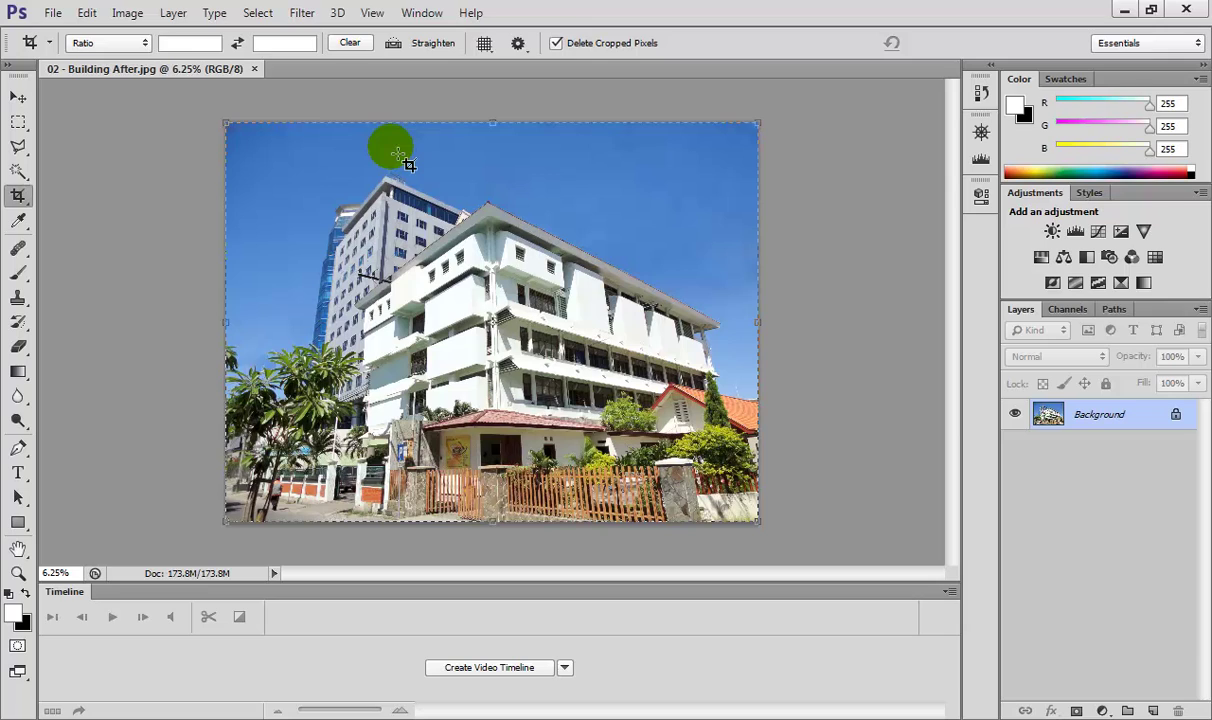
Preview the crop presets Original Ratio, 4 : 5 (8 : 10), 5 : 7 and 2 : 3 (4 : 6) on the photo.
click(142, 46)
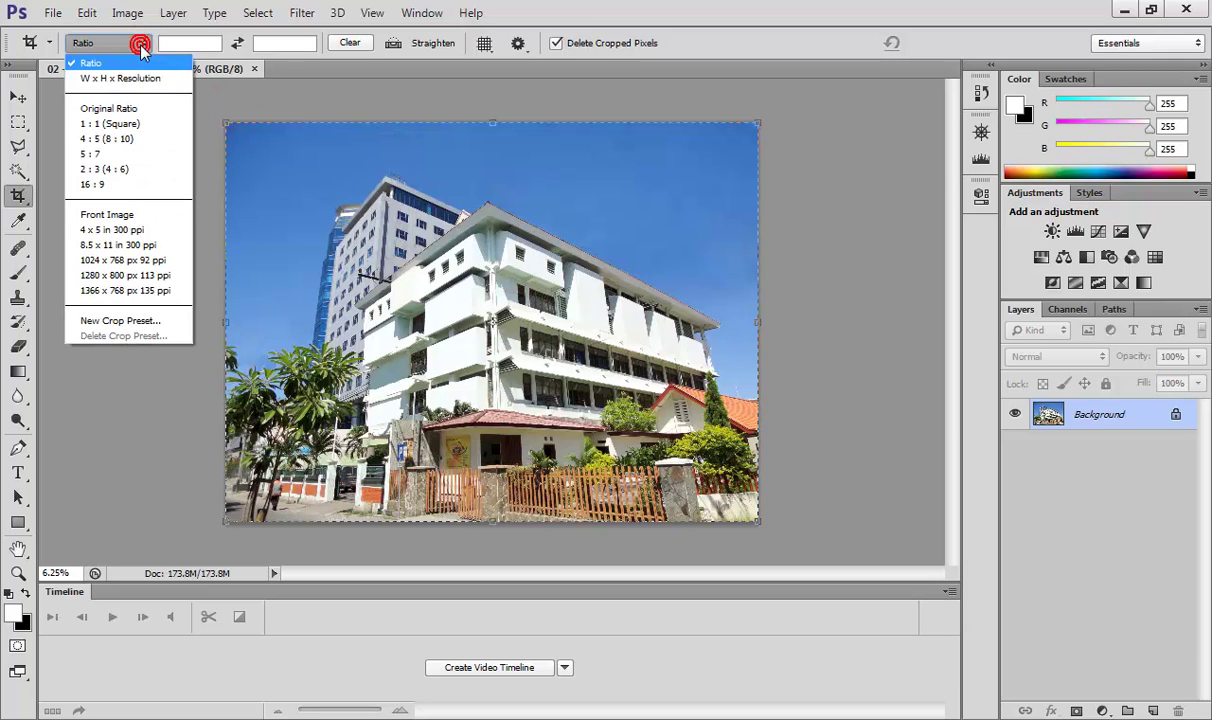
click(137, 111)
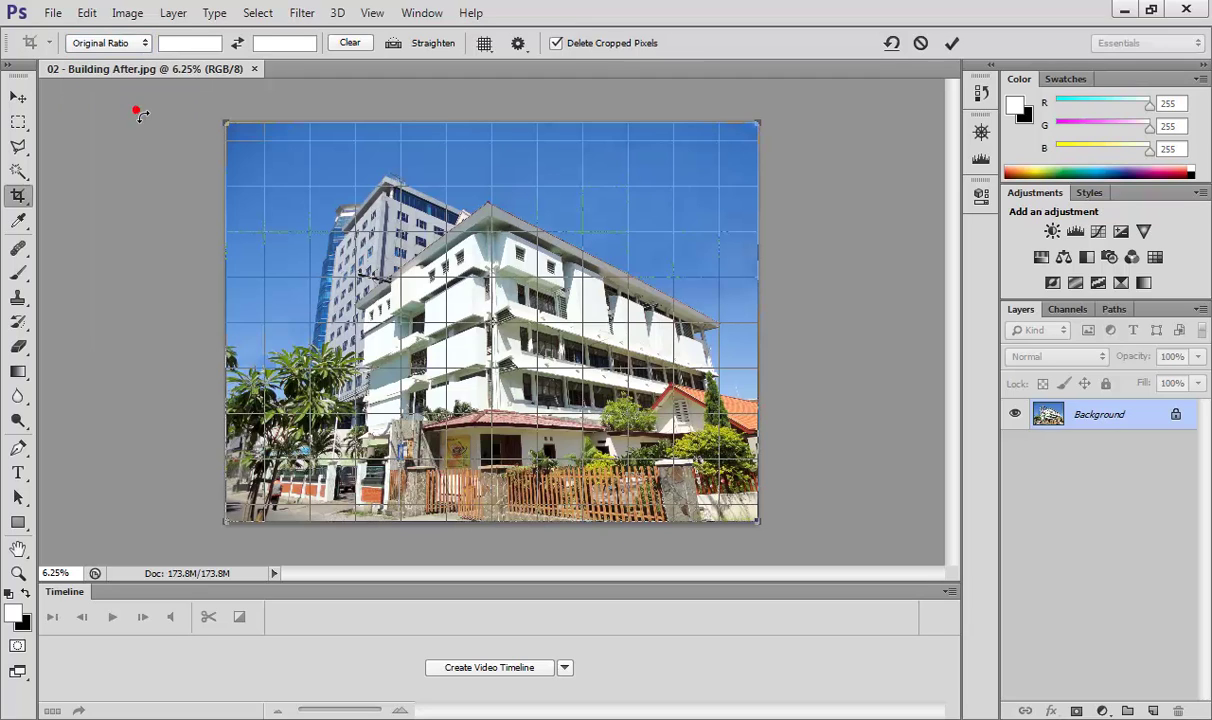
click(120, 47)
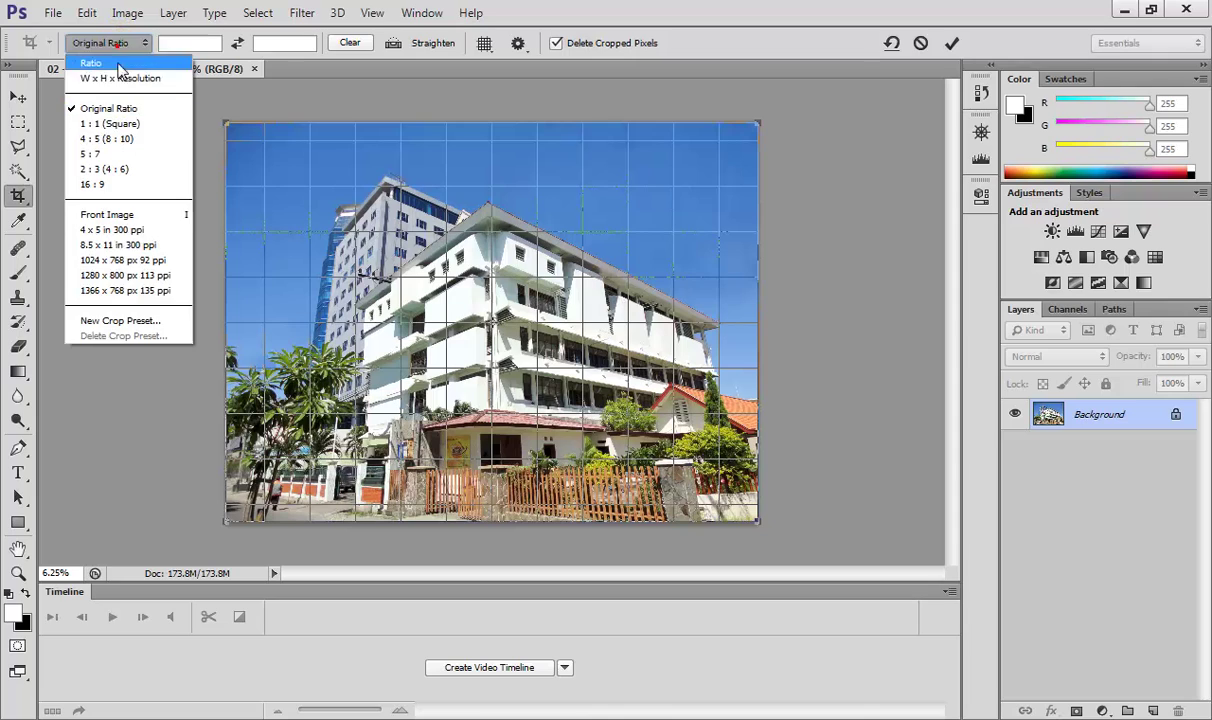
click(120, 140)
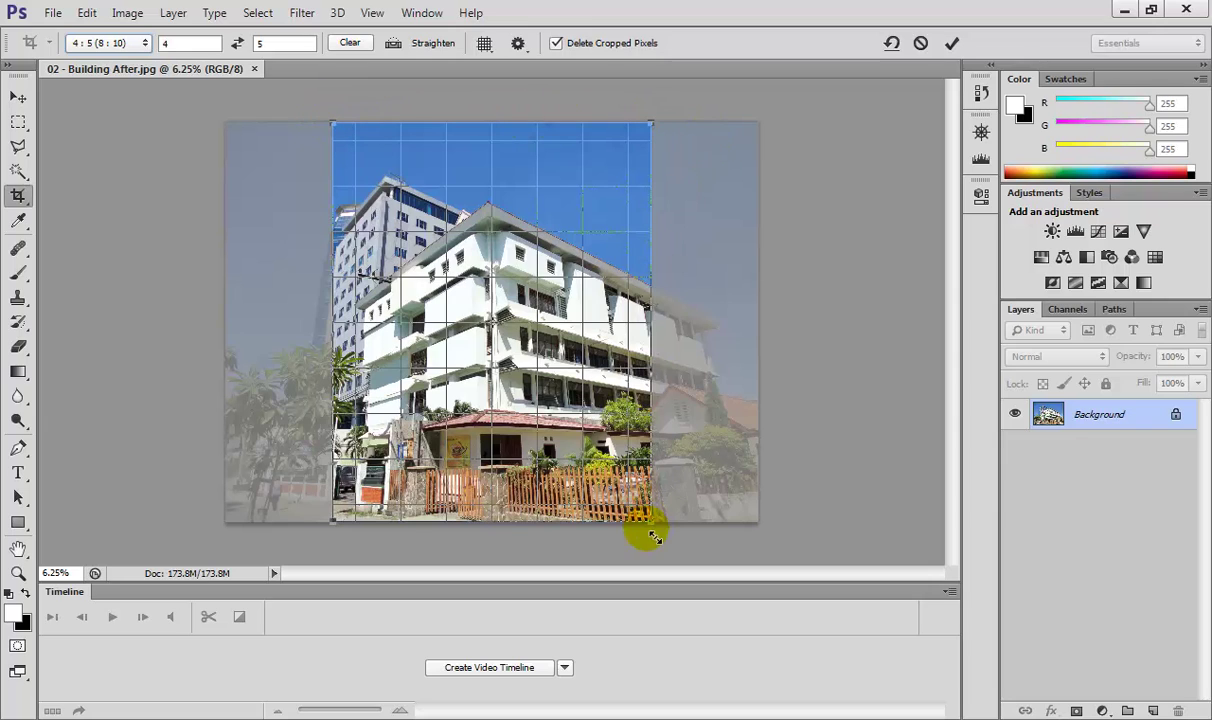
click(105, 42)
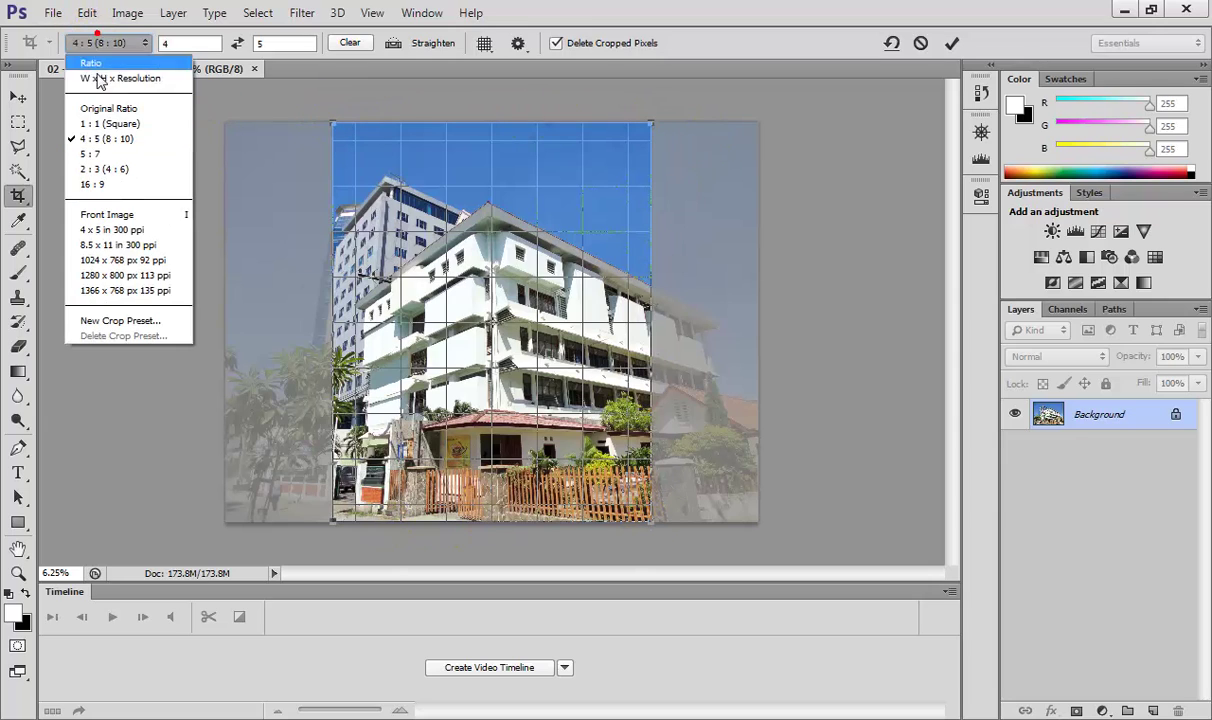
click(100, 154)
click(137, 43)
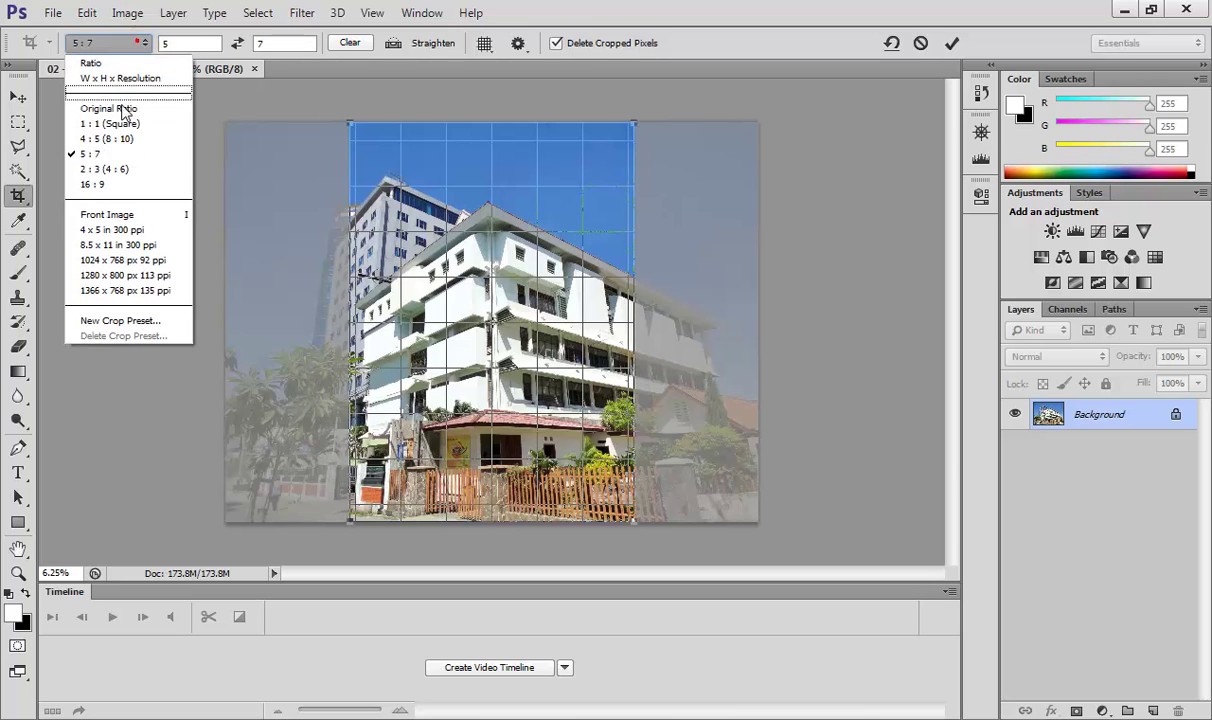
click(128, 170)
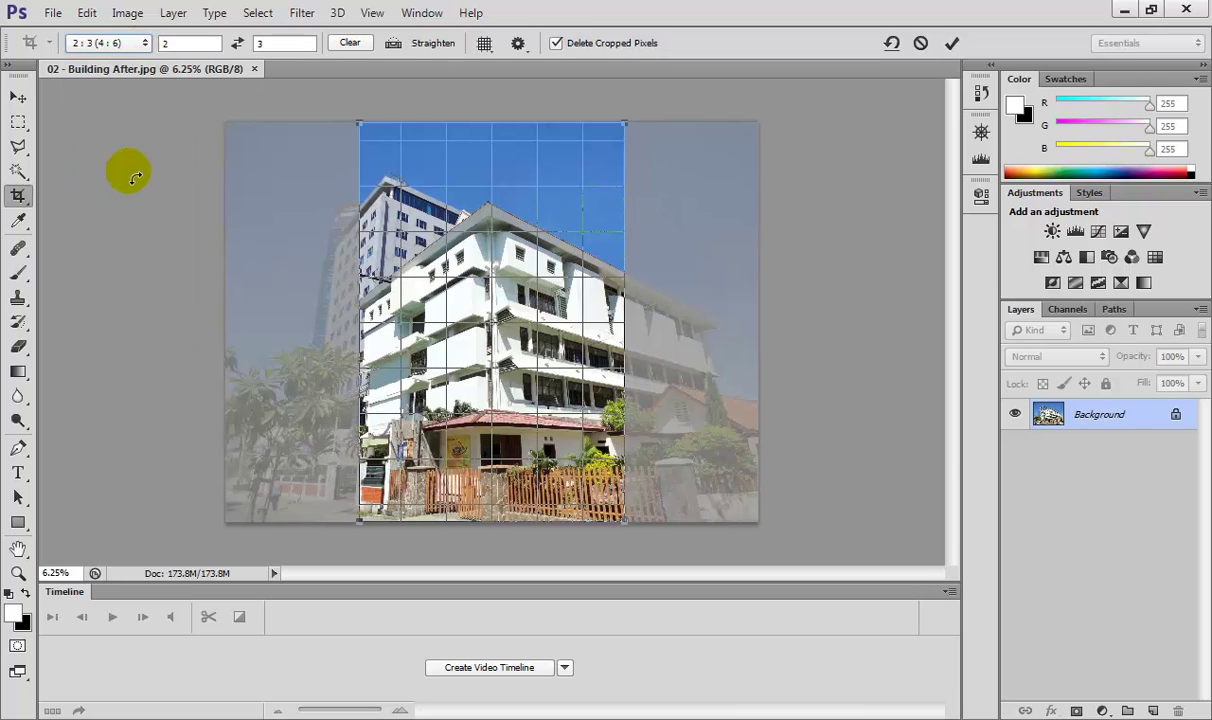
Crop the photo with the 16 : 9 ratio preset.
click(115, 44)
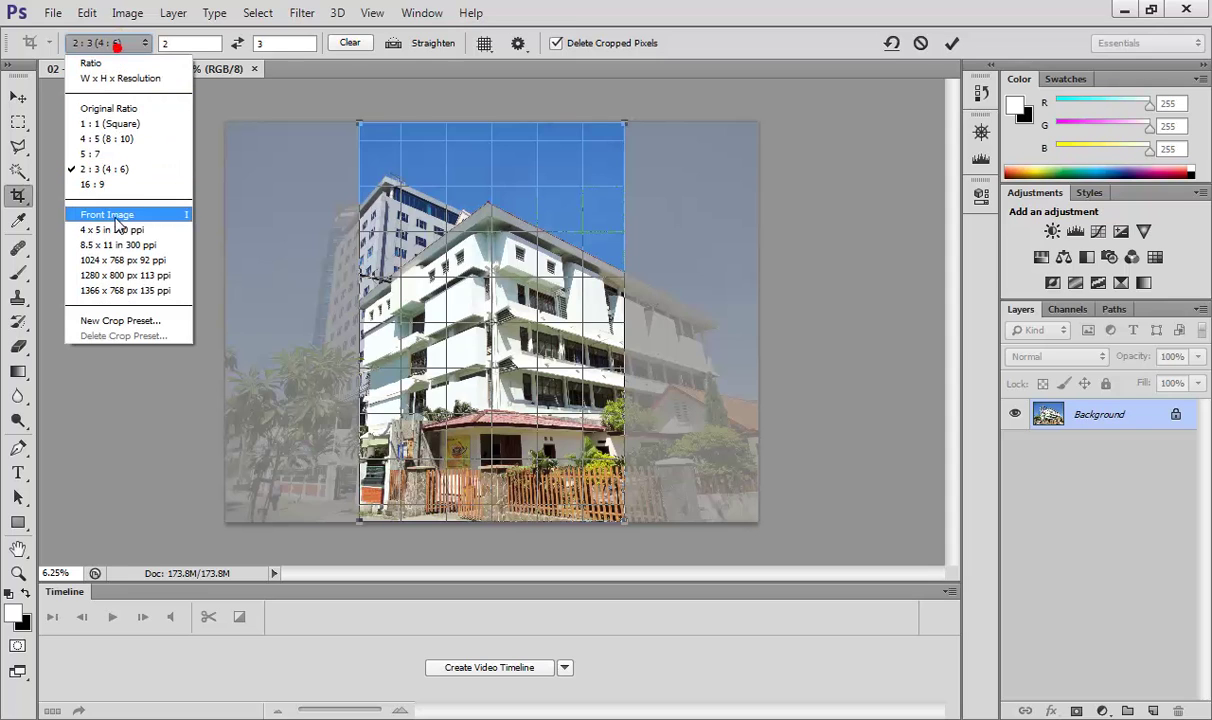
click(117, 186)
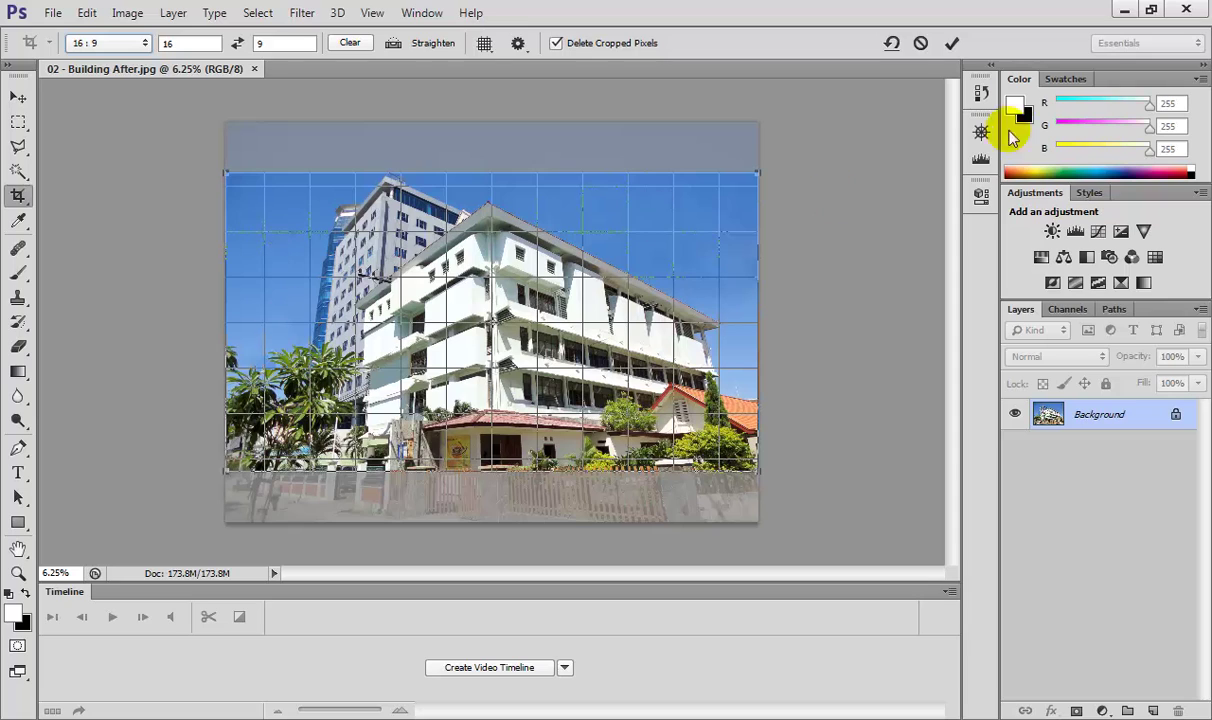
click(958, 44)
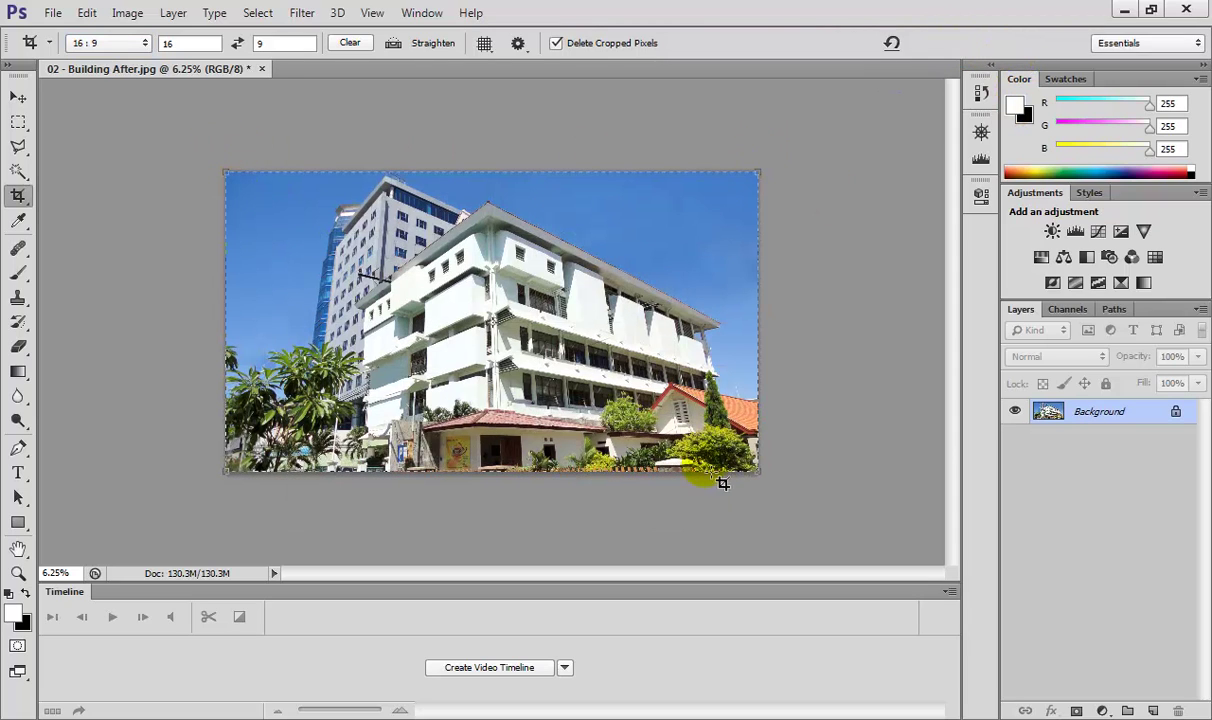
Undo the 16 : 9 crop.
click(87, 13)
click(127, 13)
mouse_move(88, 13)
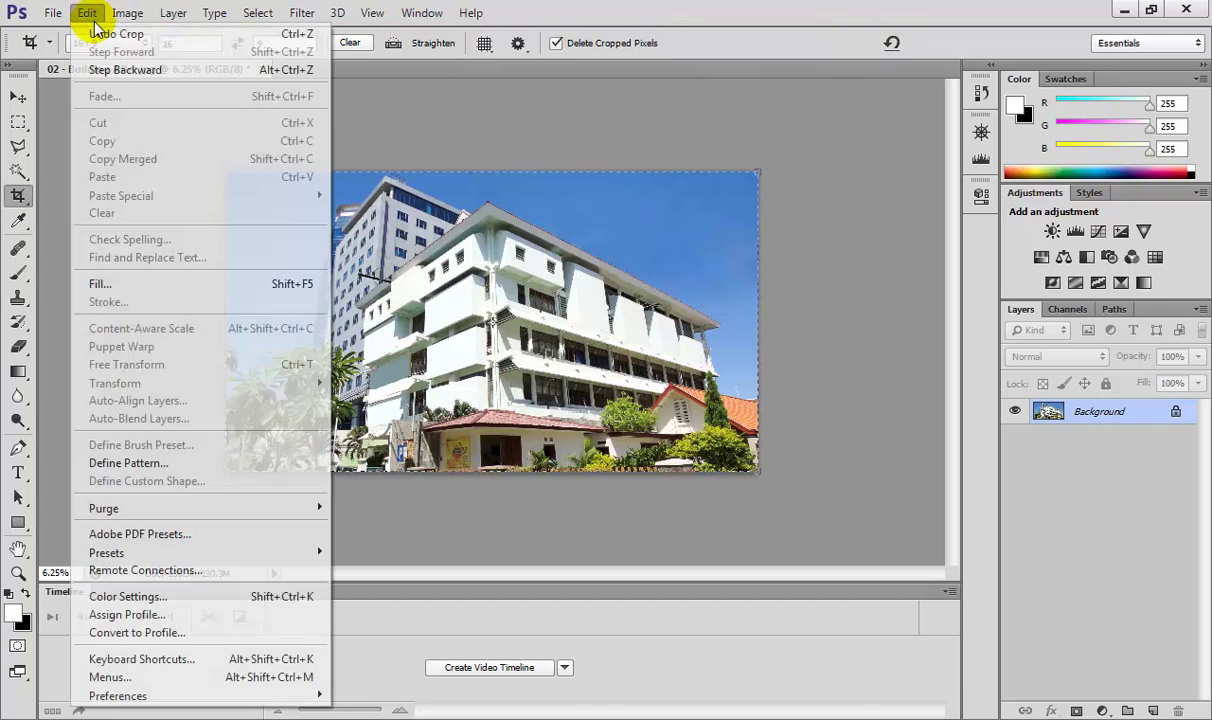
click(100, 35)
Set the crop to the Front Image preset, 60 in by 45 in at 150 px/in.
click(105, 43)
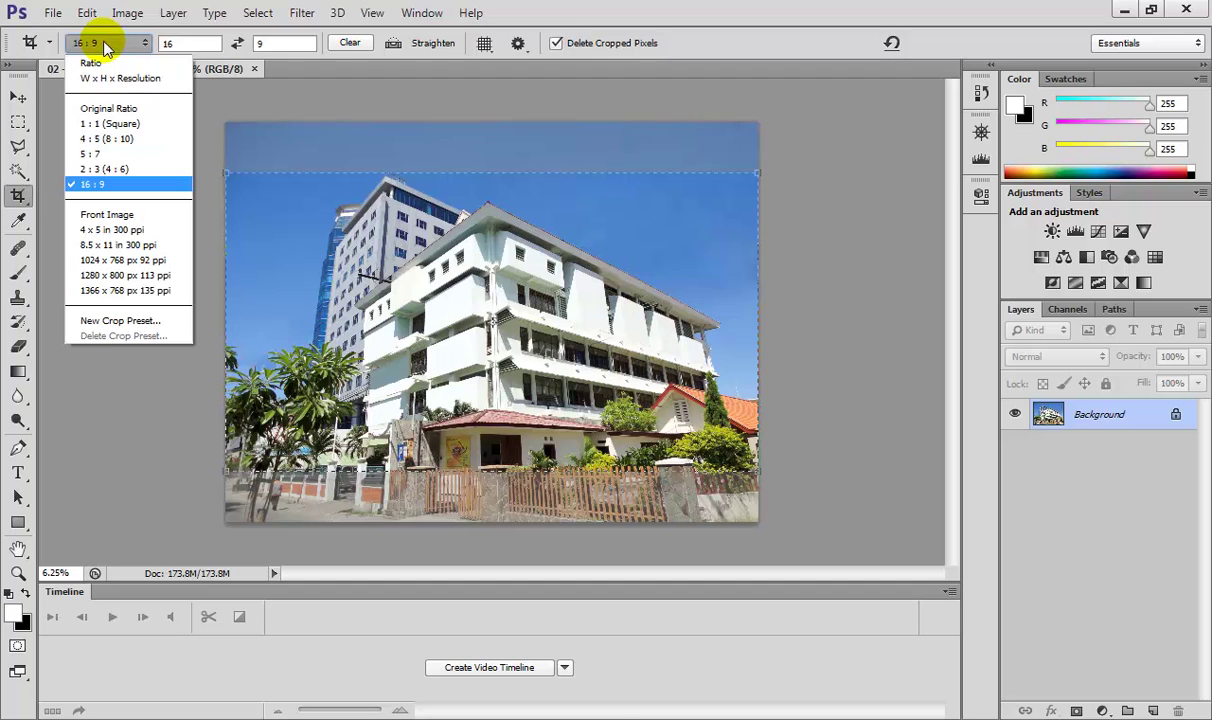
click(124, 216)
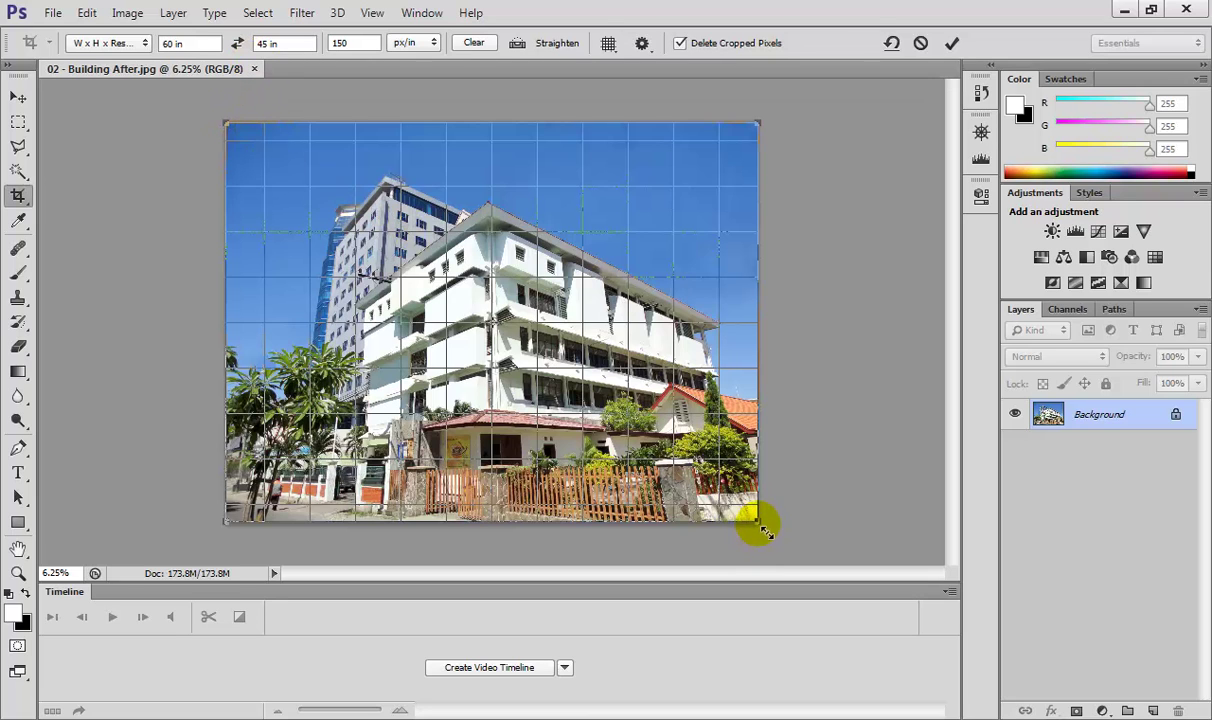
Shrink the crop area from two opposite corners around the tower and white building, apply the crop, and undo it.
drag(762, 530, 682, 463)
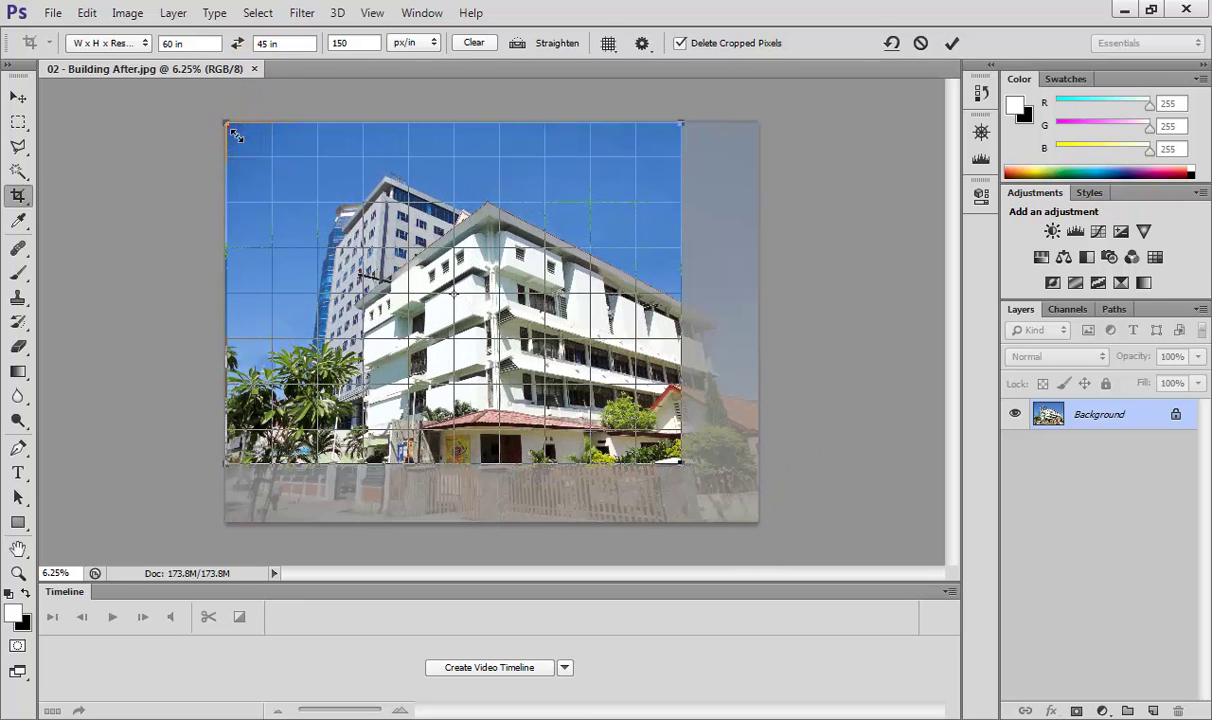
drag(236, 135, 285, 167)
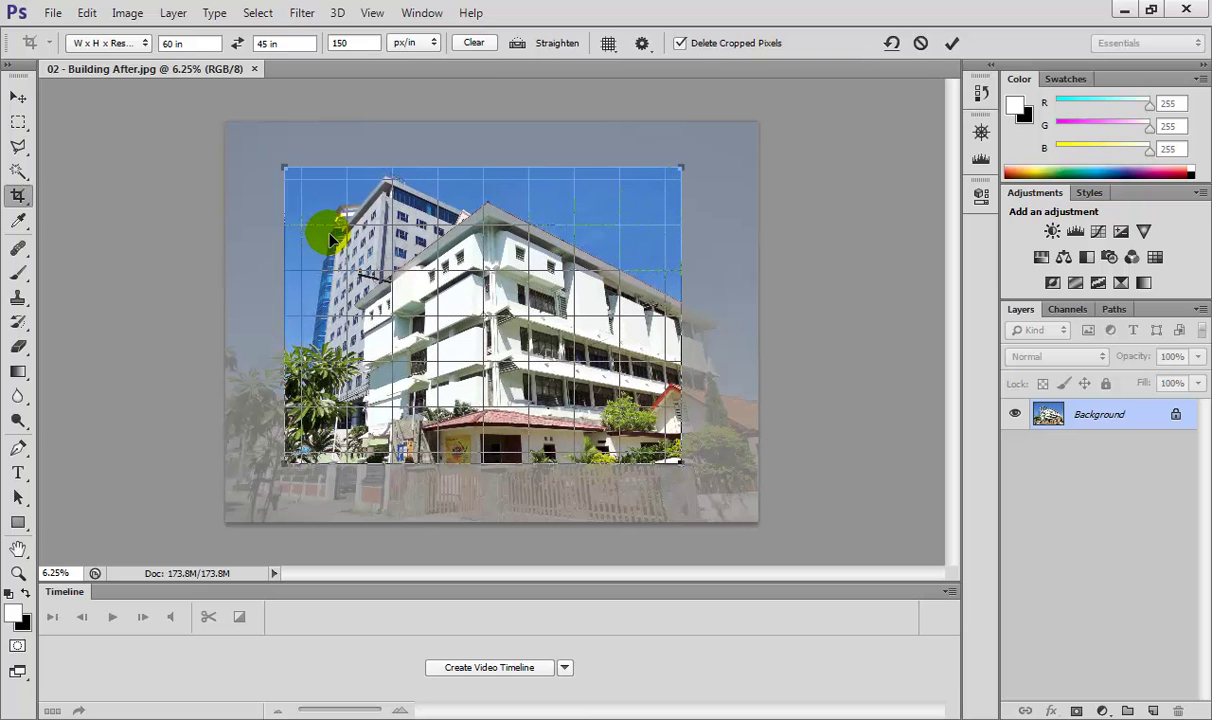
click(949, 43)
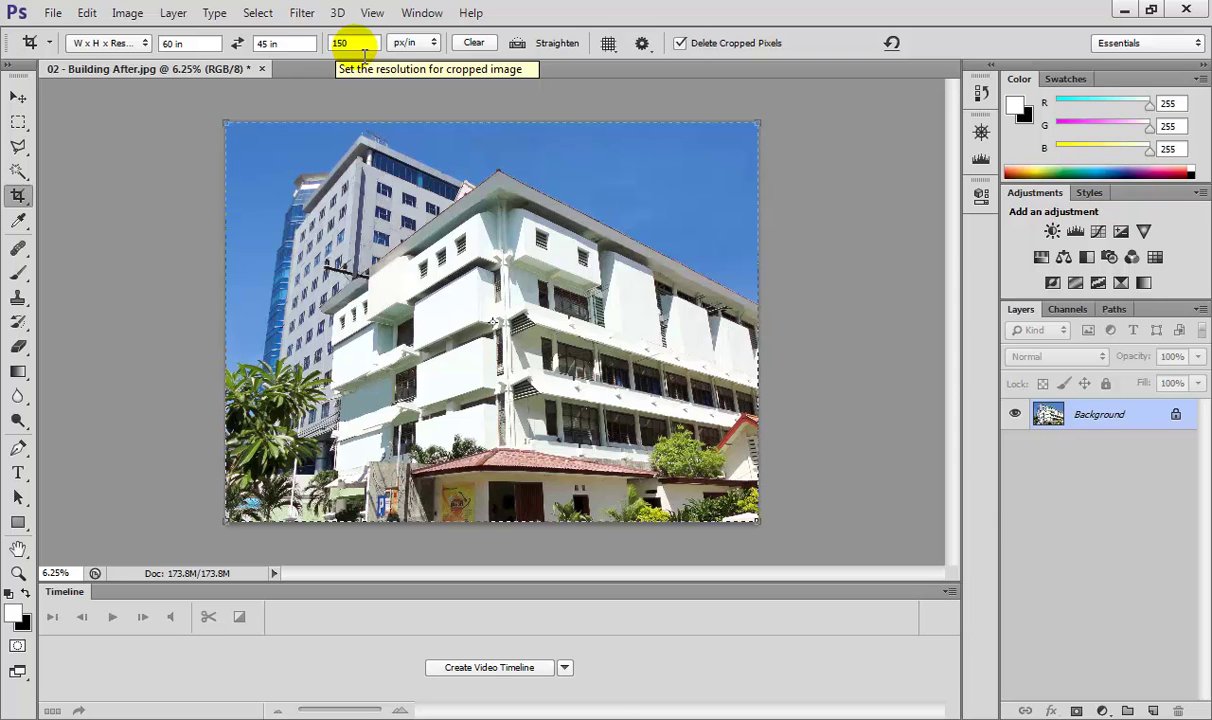
click(88, 14)
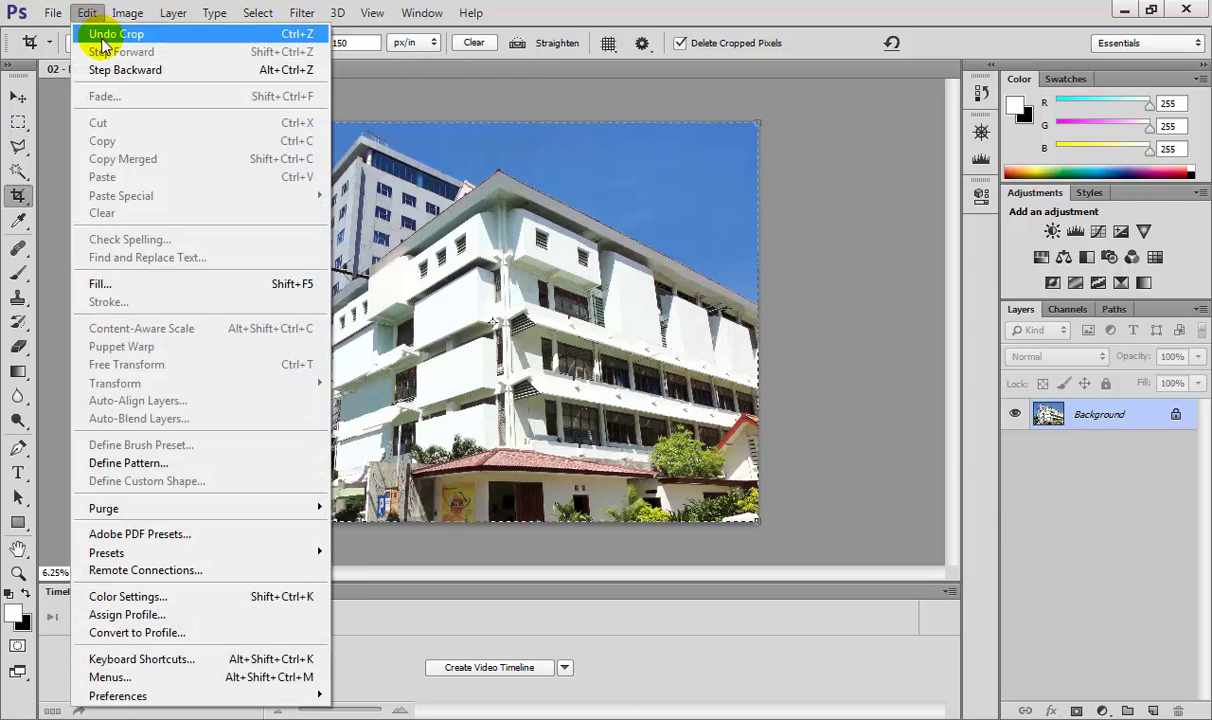
click(105, 35)
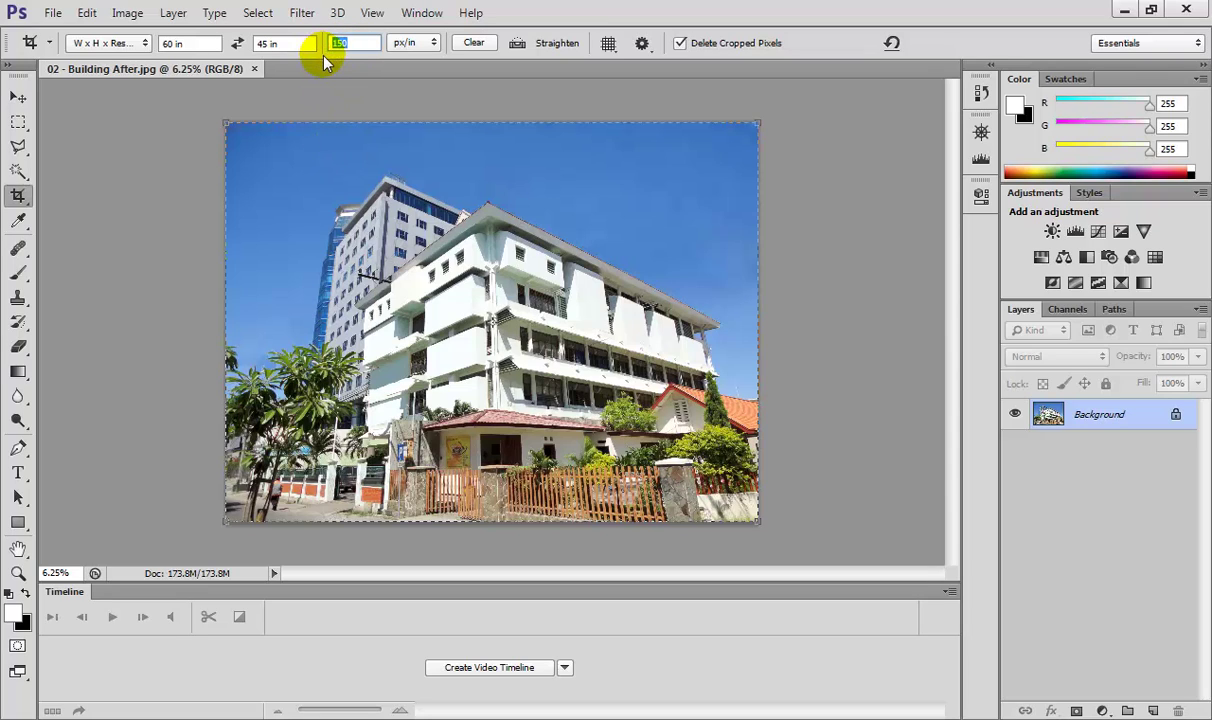
Set the crop resolution to 72 px/in, tighten and reposition the crop area over the white building, and apply the crop.
text(72)
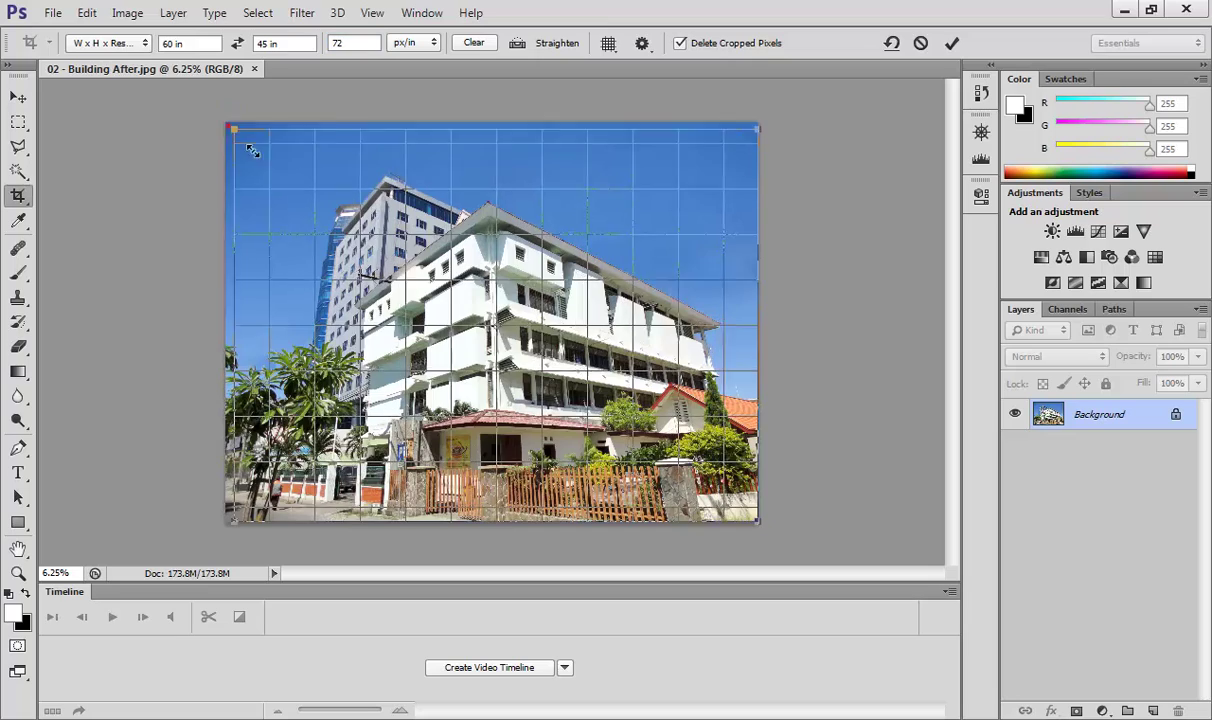
drag(232, 131, 385, 242)
drag(572, 323, 548, 288)
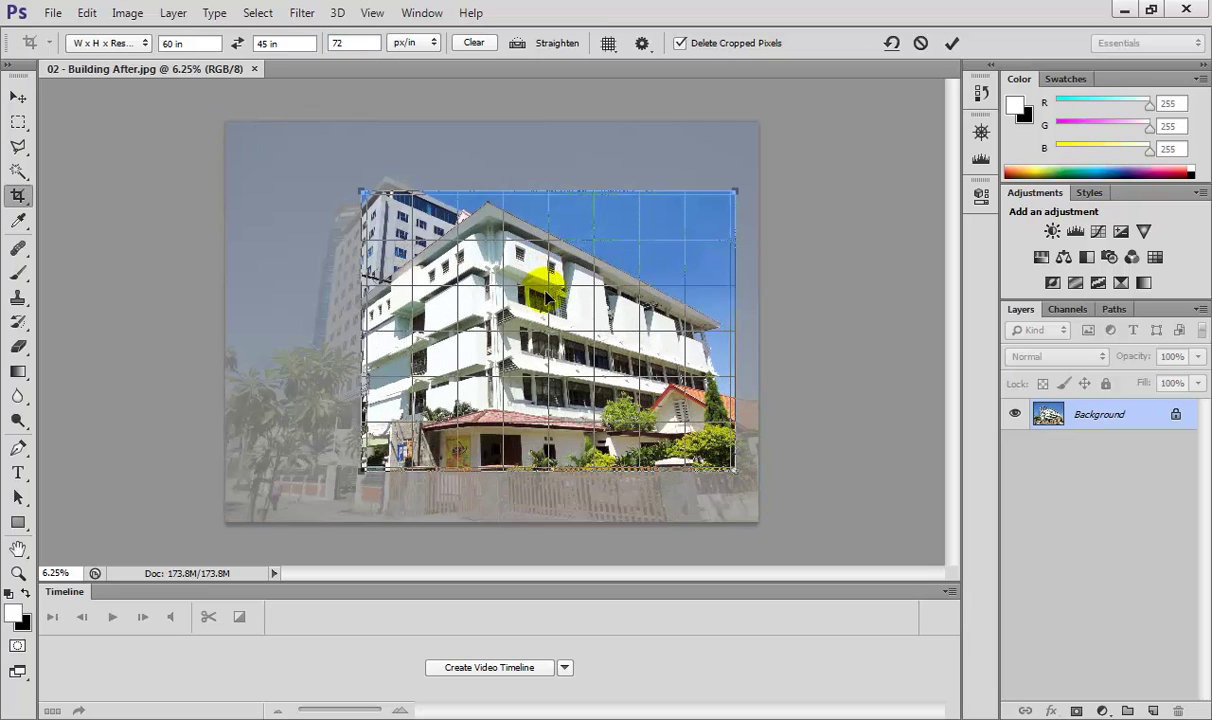
click(955, 43)
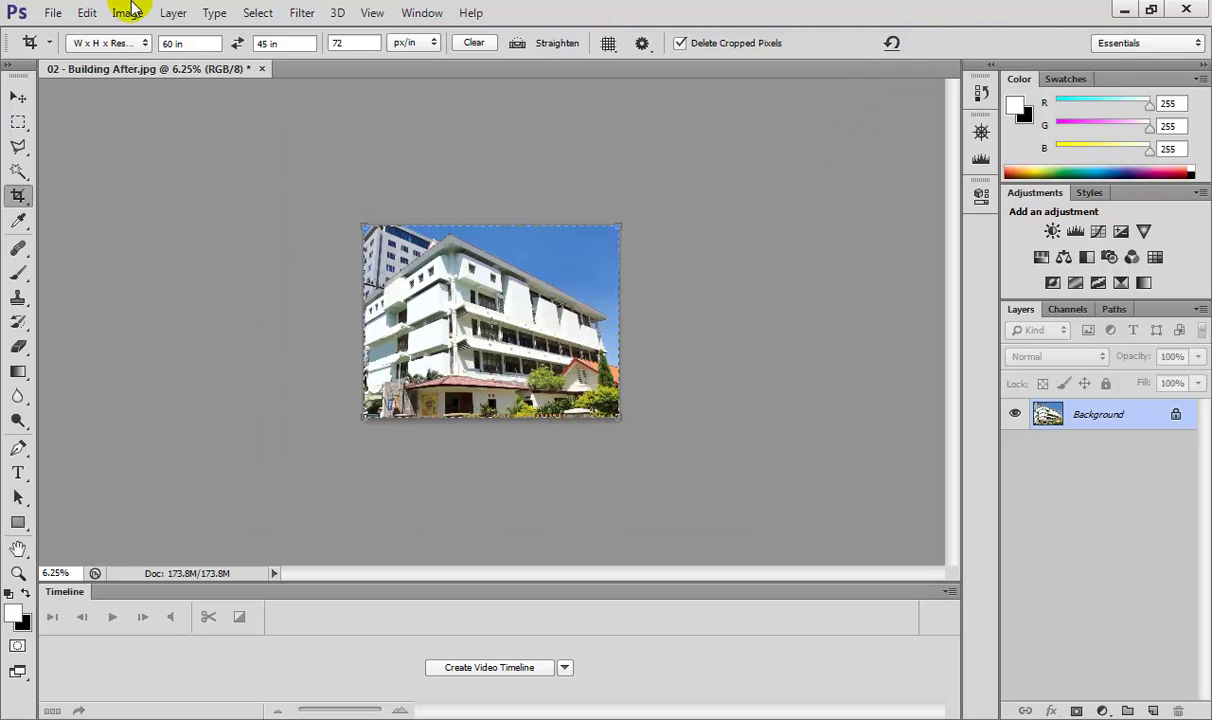
Check the cropped photo's pixel dimensions and resolution in Image Size without changing them, and undo the crop.
click(133, 13)
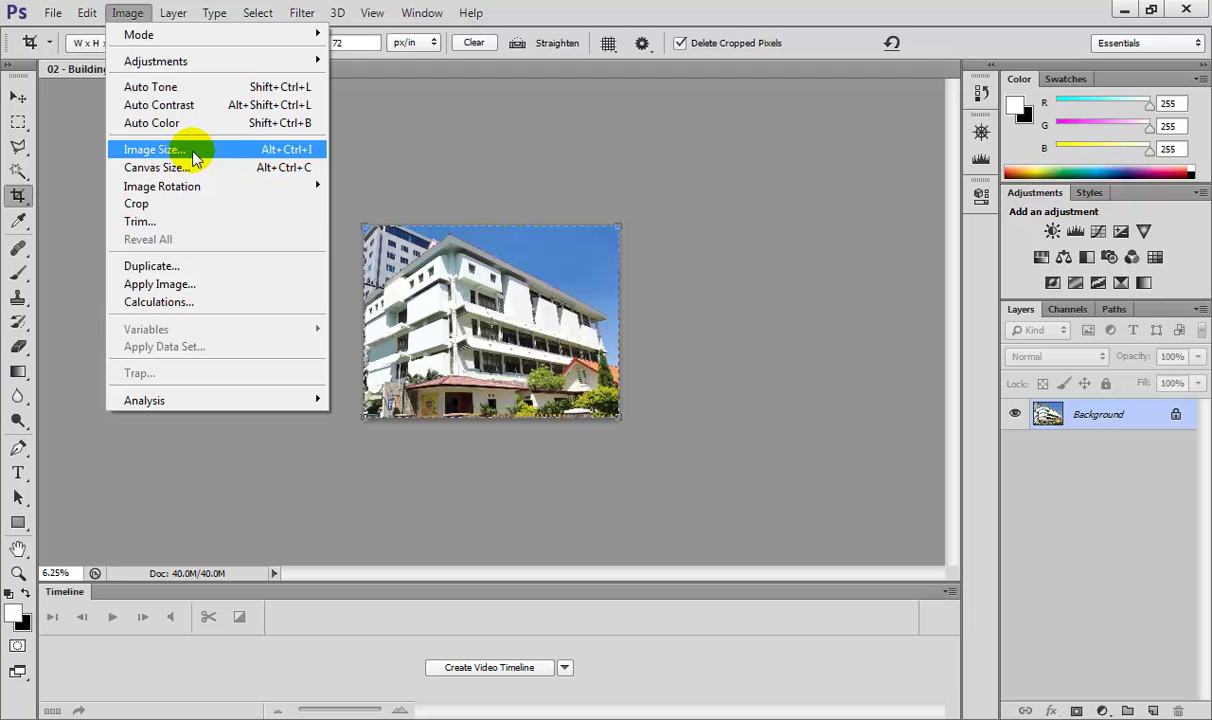
click(271, 149)
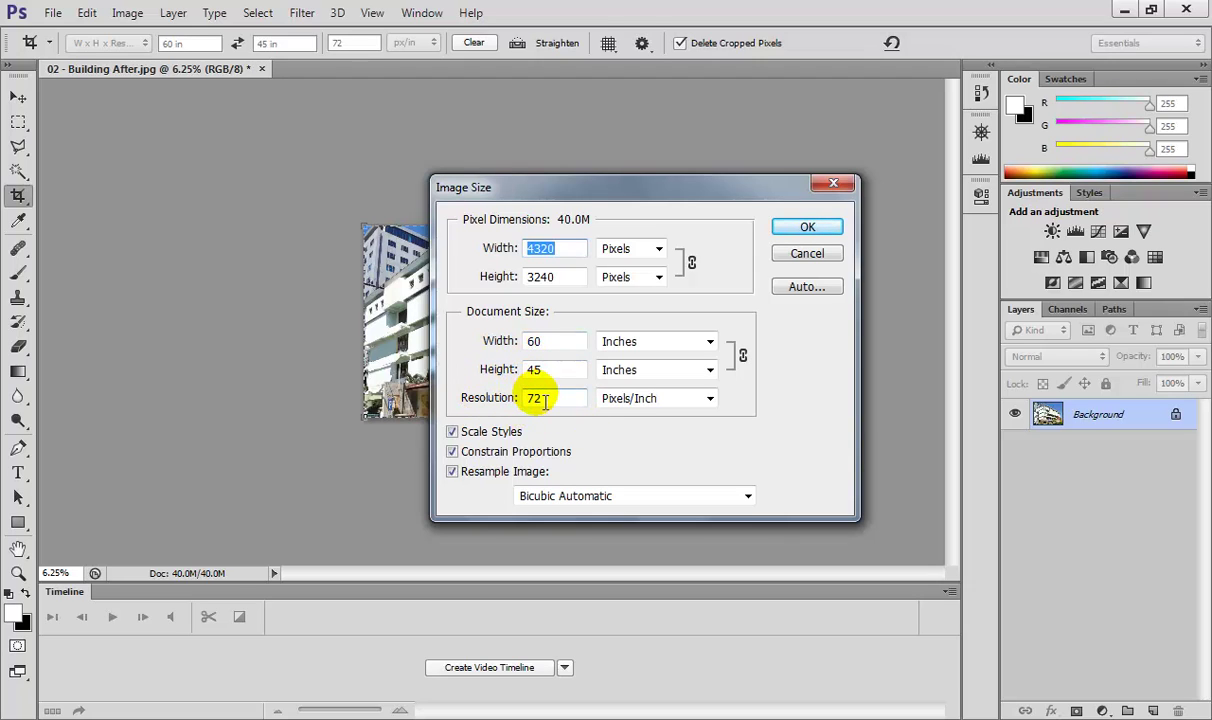
click(804, 254)
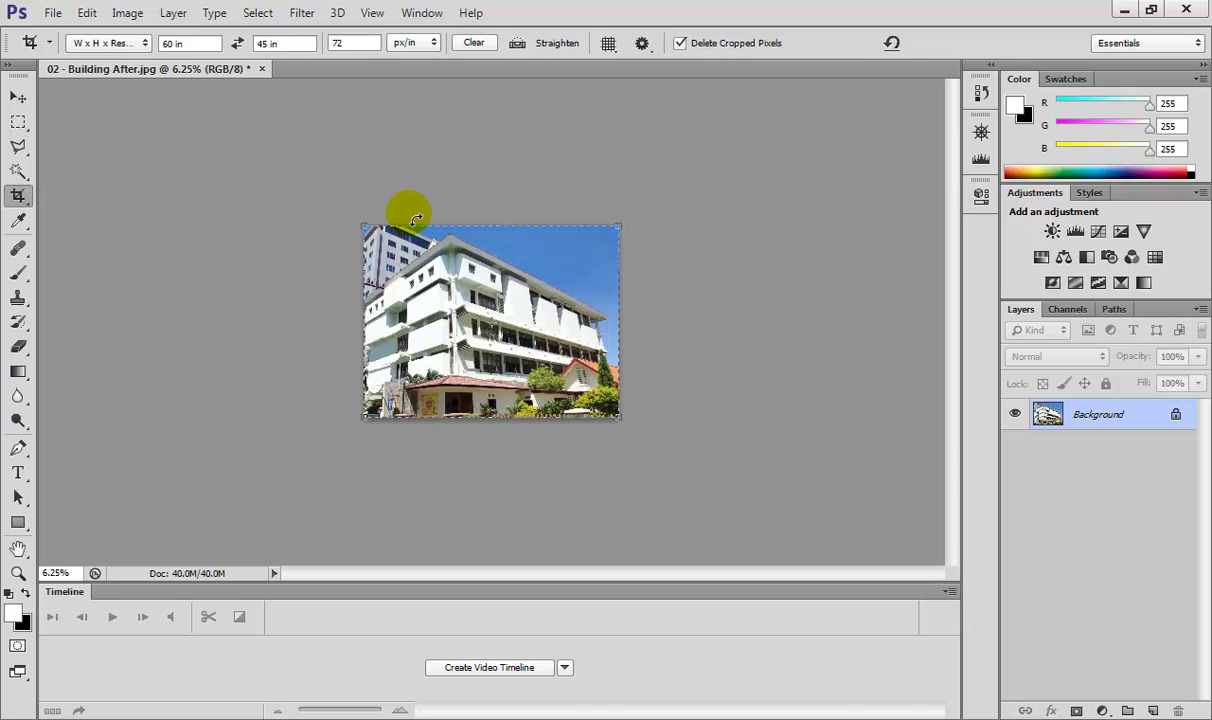
click(88, 14)
click(100, 35)
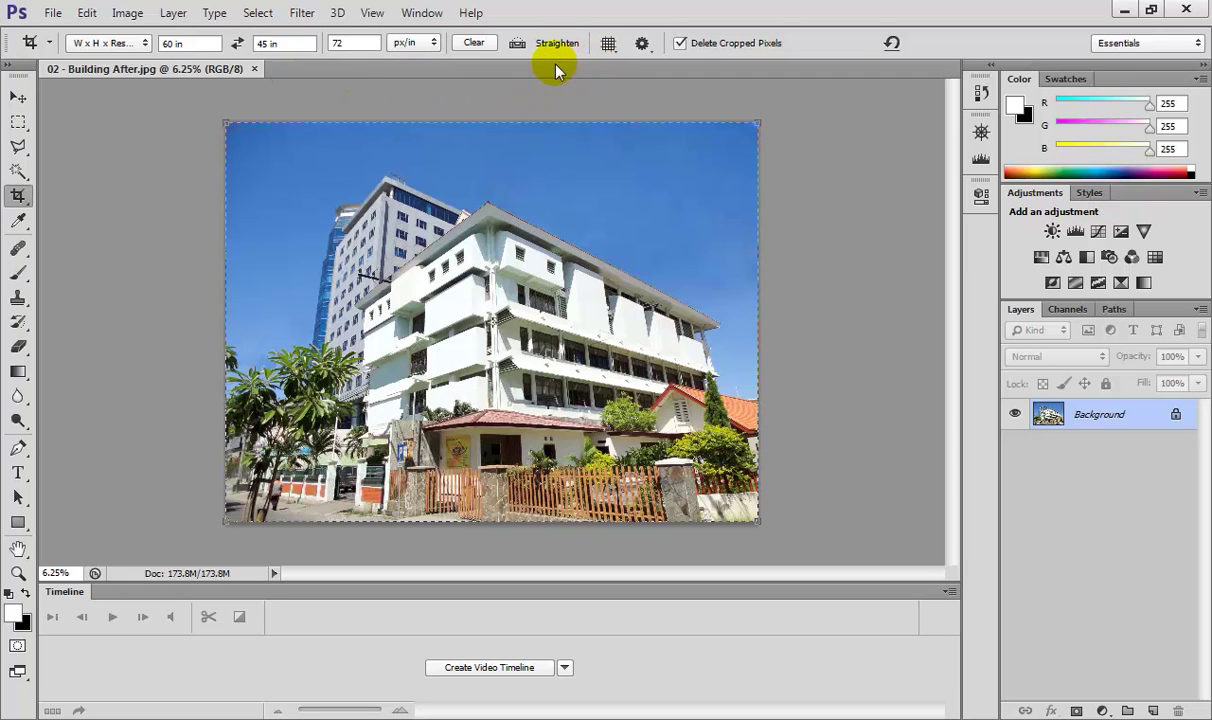
Try the 1366 x 768 px 135 ppi crop preset on the full photo.
click(101, 45)
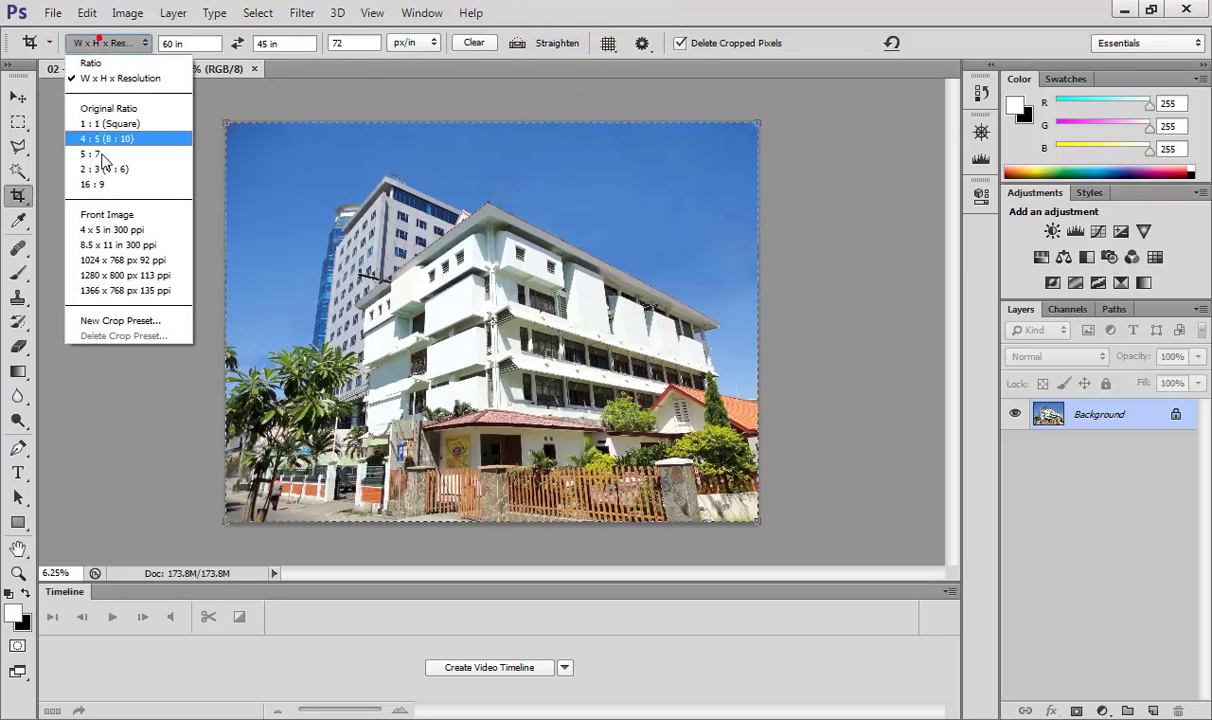
click(125, 290)
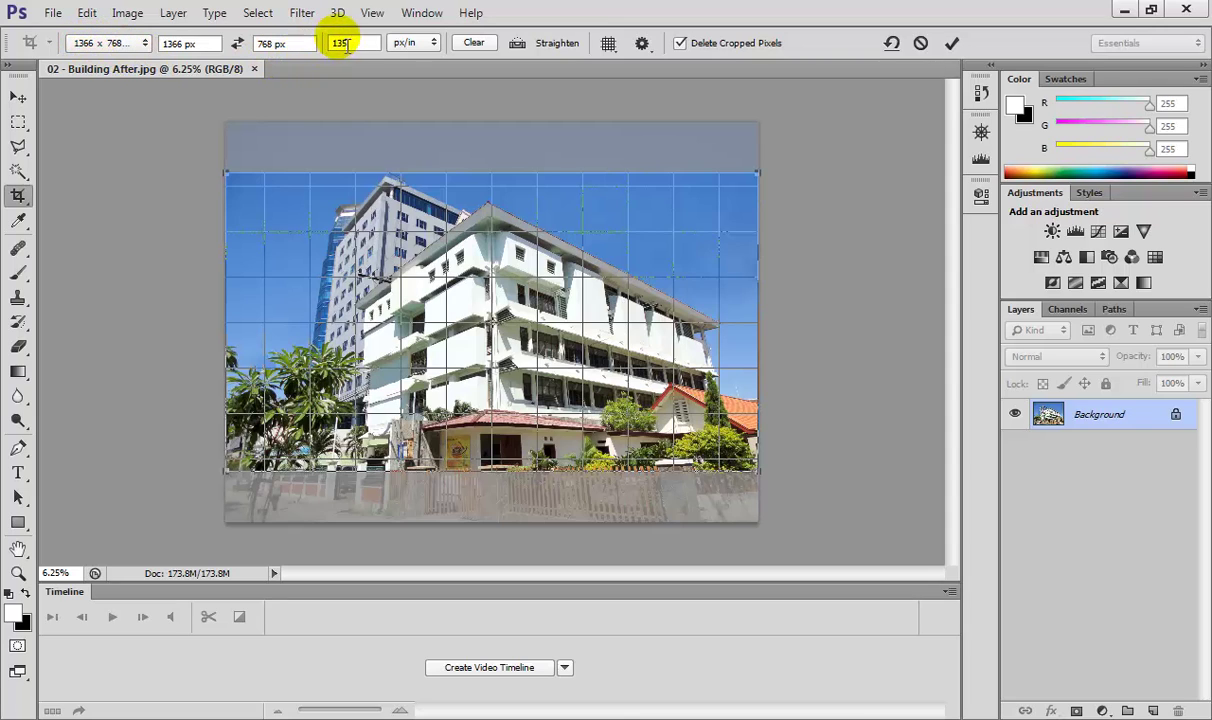
Crop the photo with the 8.5 x 11 in 300 ppi preset, shifting the crop area toward the tower.
click(127, 43)
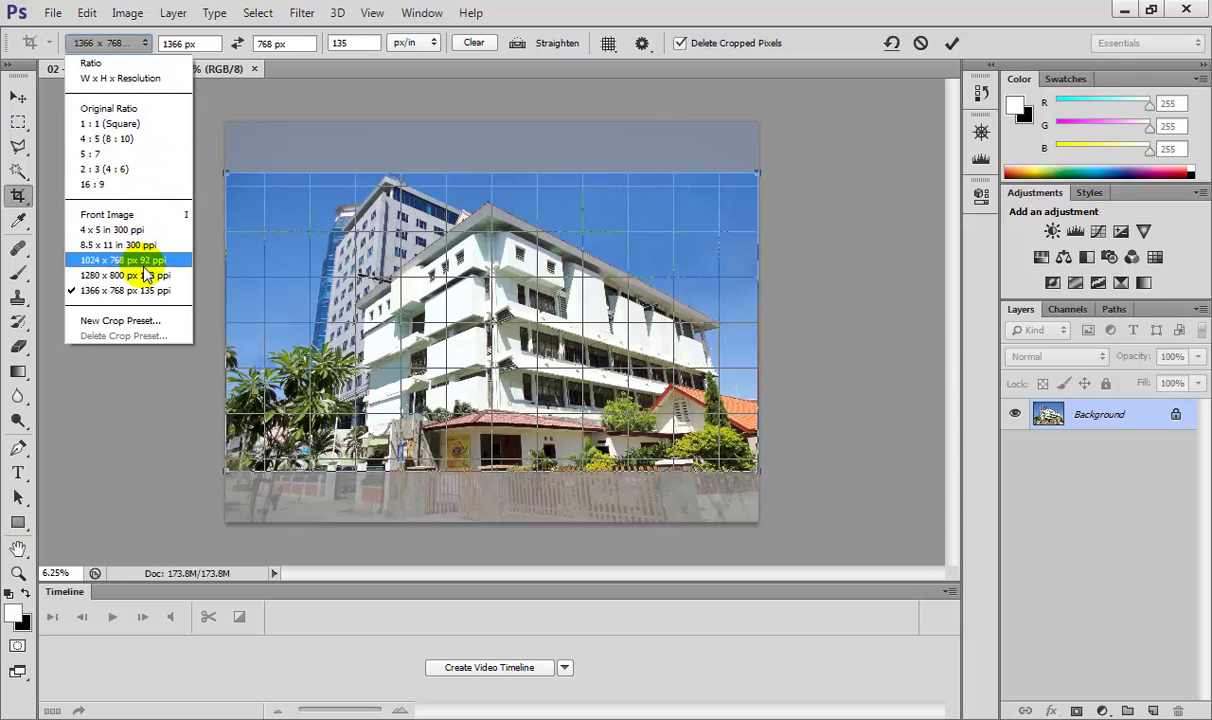
click(158, 246)
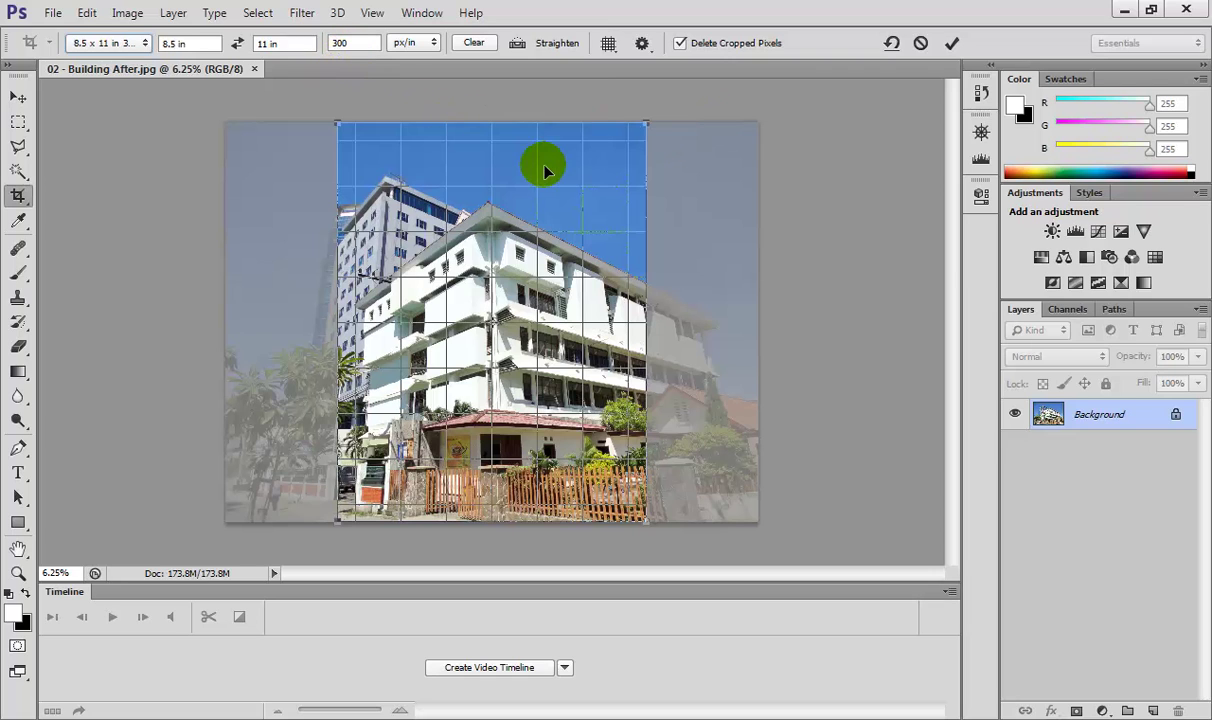
mouse_move(541, 172)
mouse_down()
mouse_move(522, 170)
mouse_move(542, 175)
mouse_up()
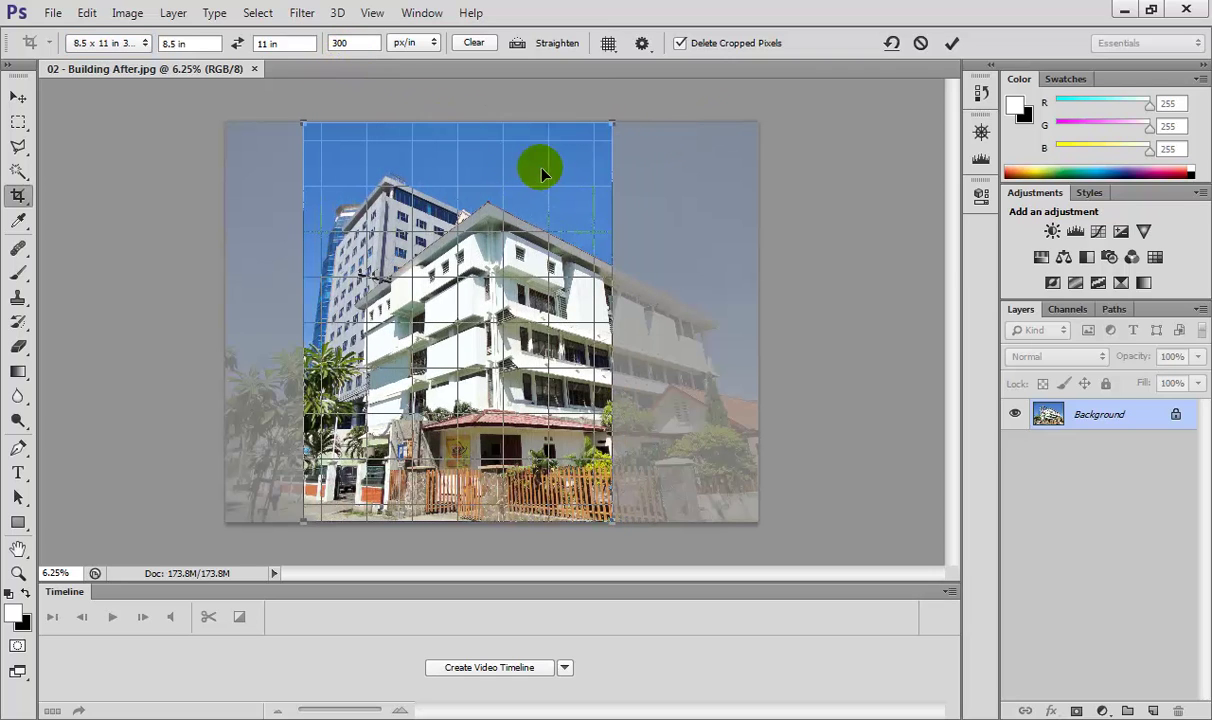
click(952, 44)
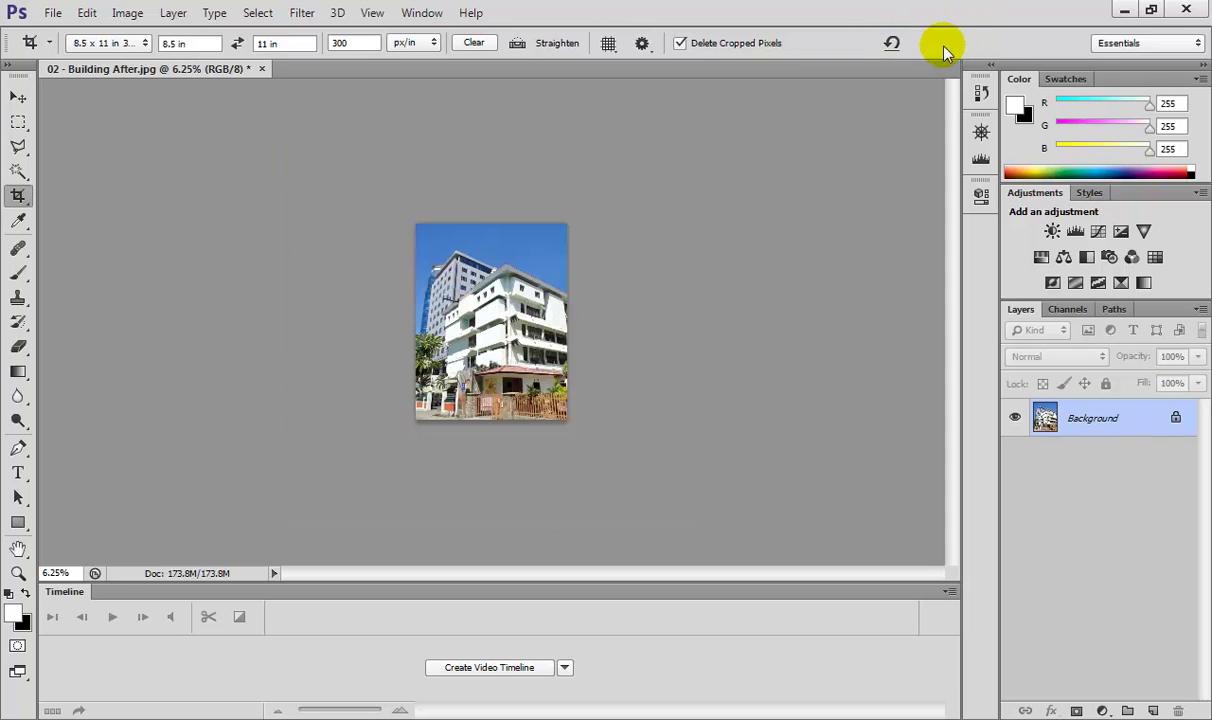
Check the portrait crop's document size and resolution in Image Size, close it unchanged, and undo the crop.
click(127, 12)
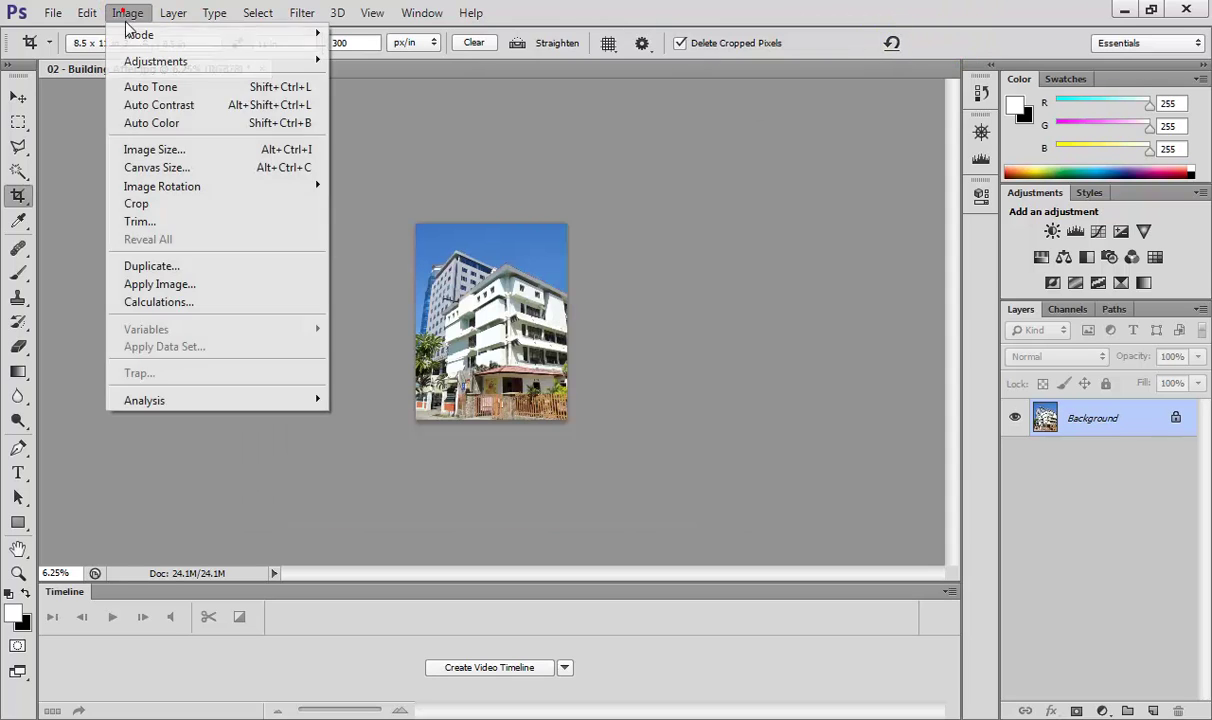
click(153, 152)
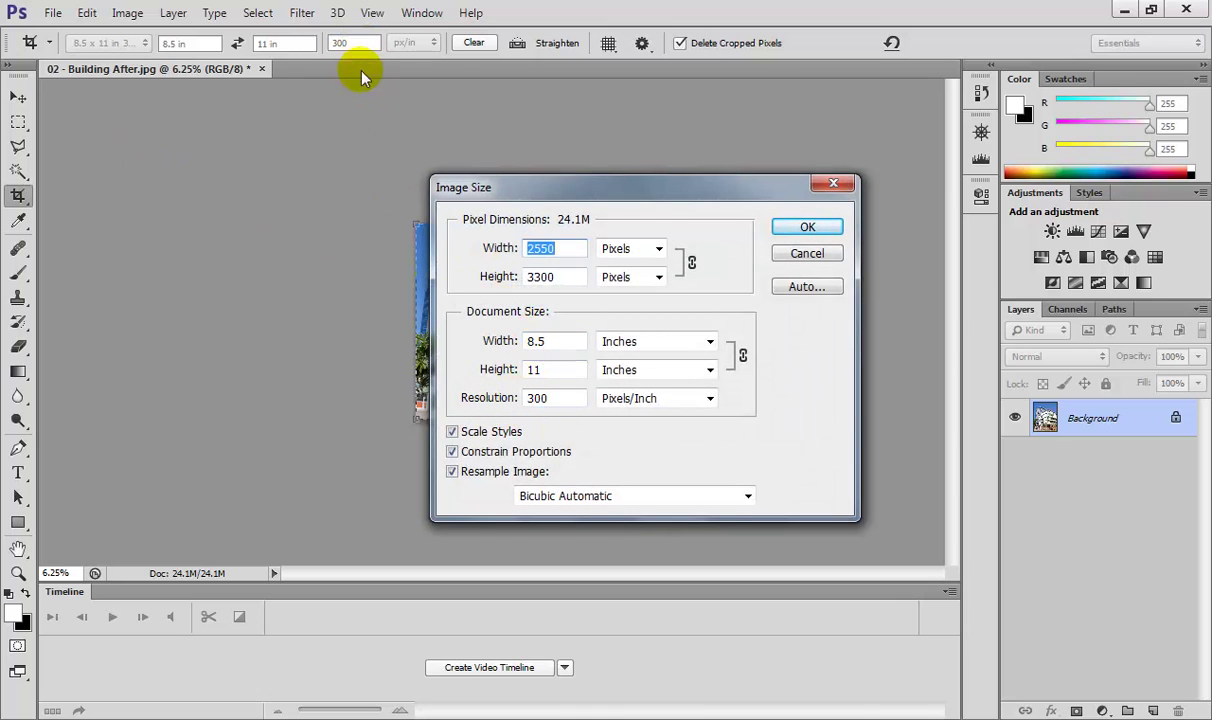
click(807, 253)
click(87, 13)
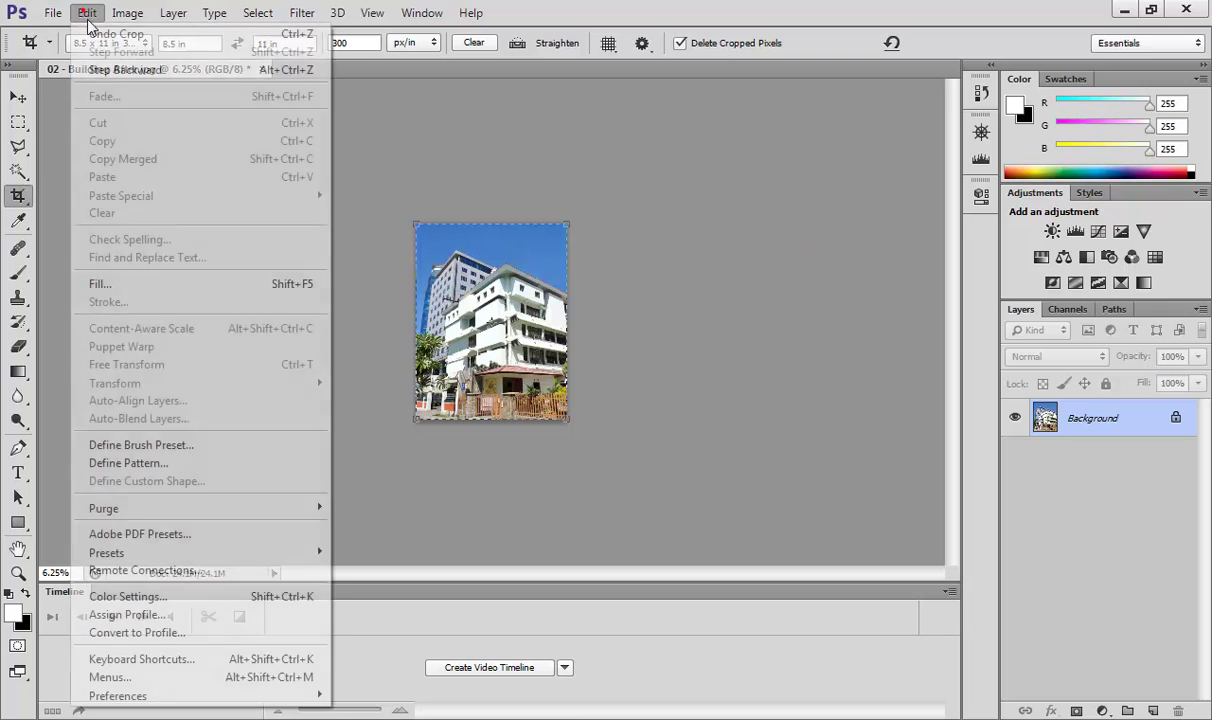
click(97, 34)
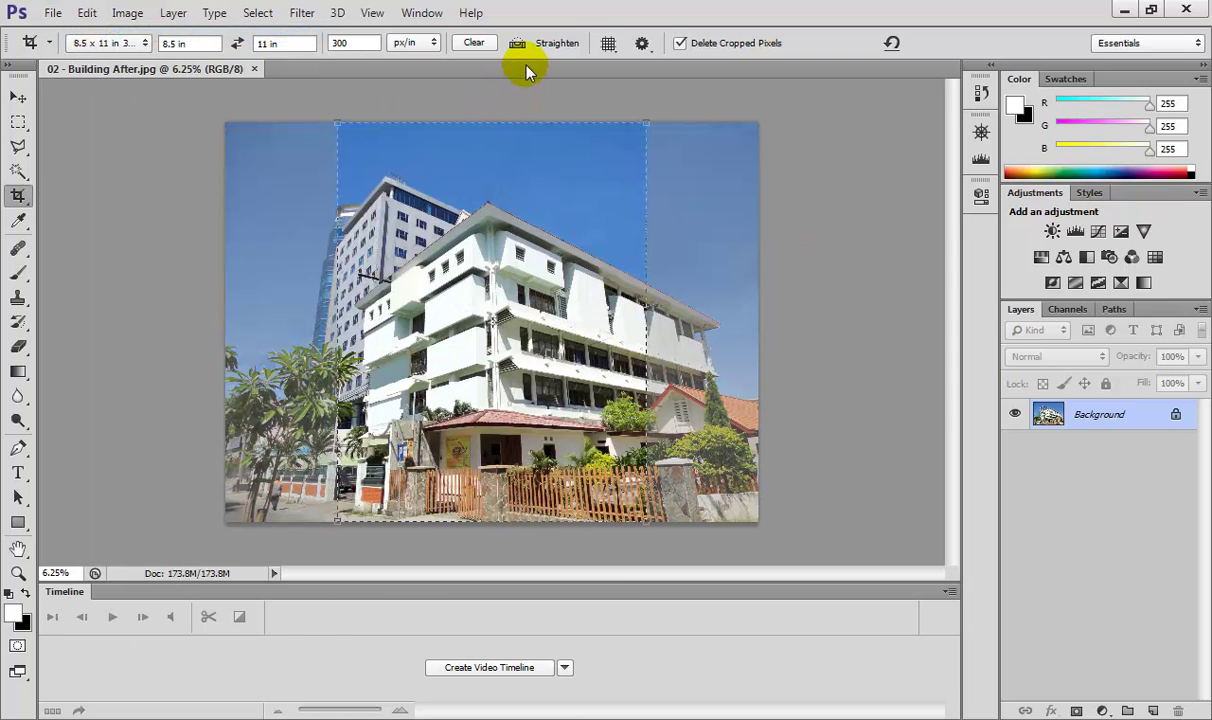
Set the crop preset to Ratio without values and extend the crop area's upper and lower edges outward.
click(140, 45)
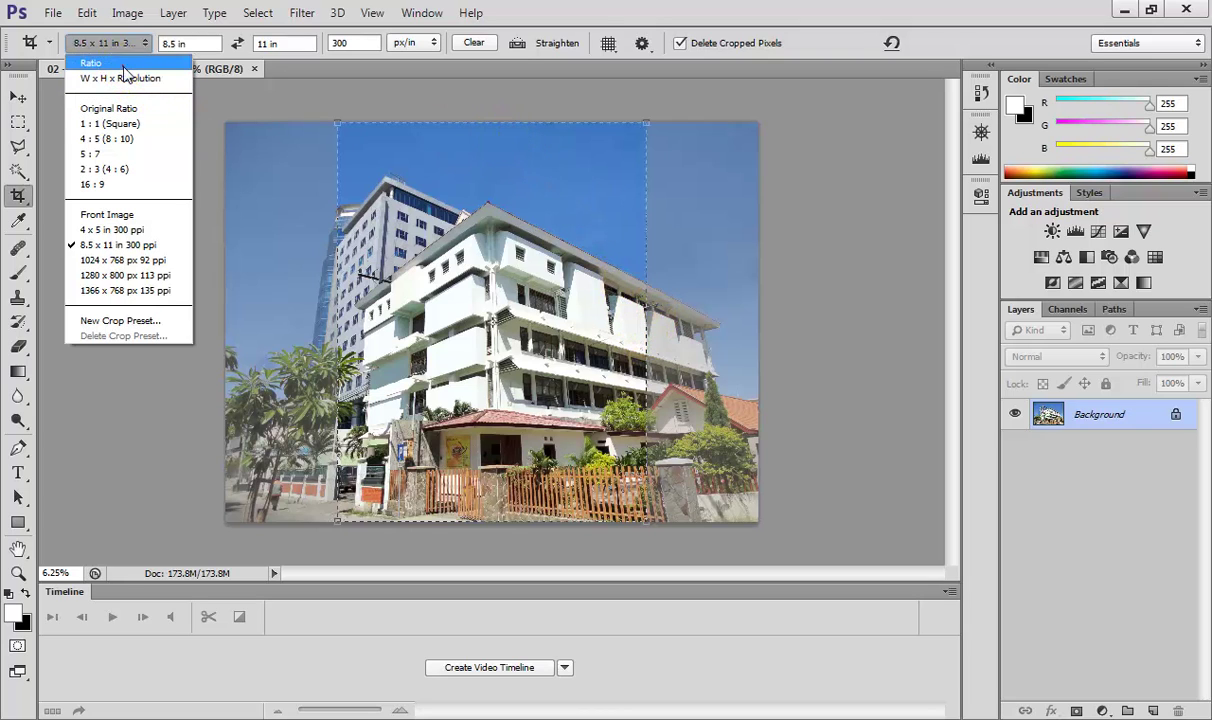
click(91, 63)
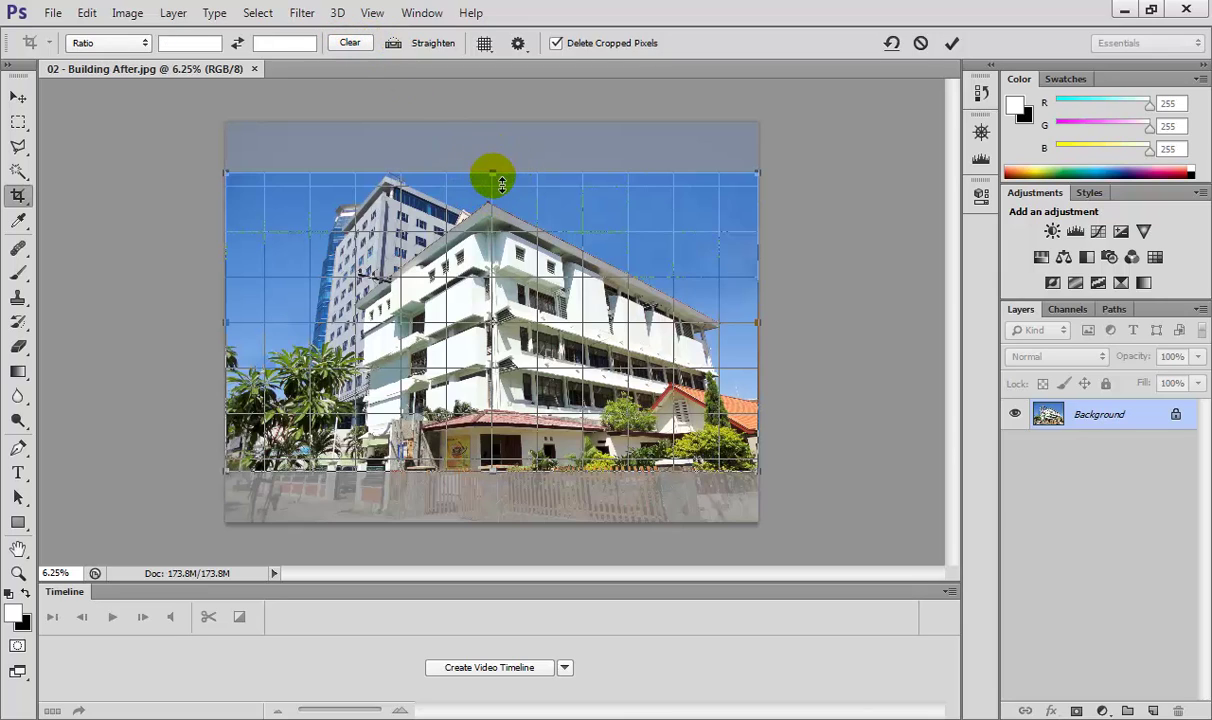
drag(502, 183, 495, 145)
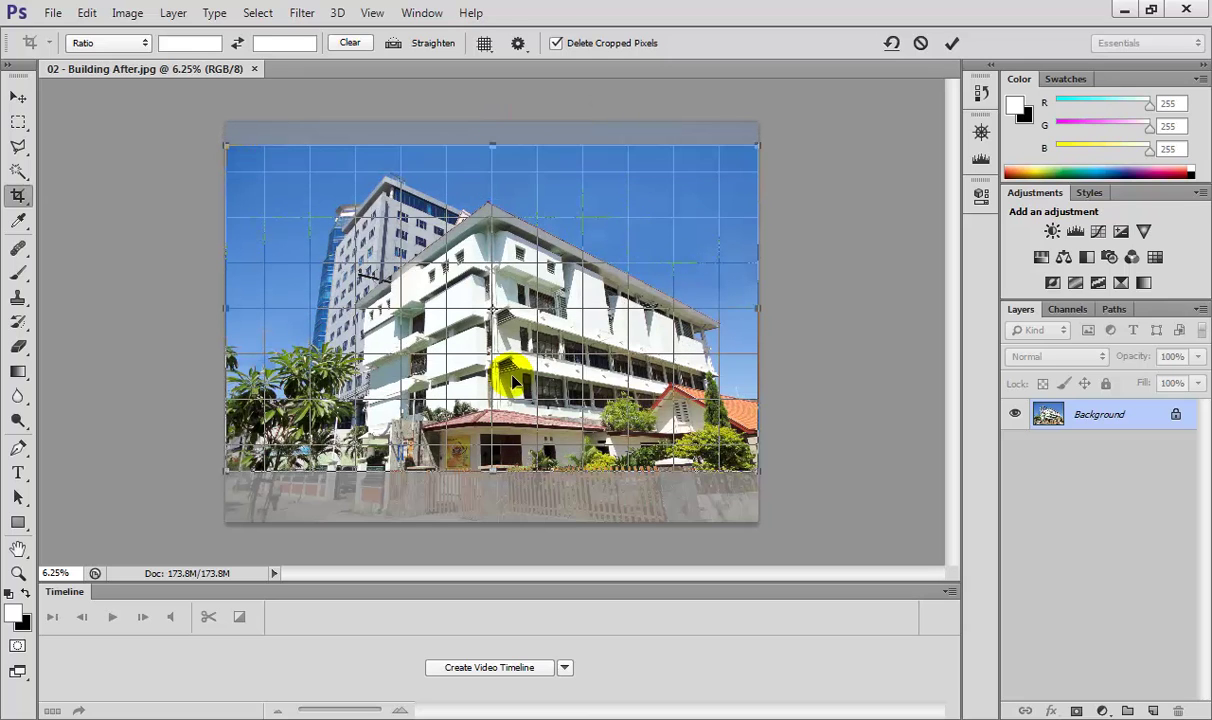
mouse_move(503, 476)
mouse_down()
mouse_move(492, 490)
mouse_move(490, 466)
mouse_move(492, 478)
mouse_up()
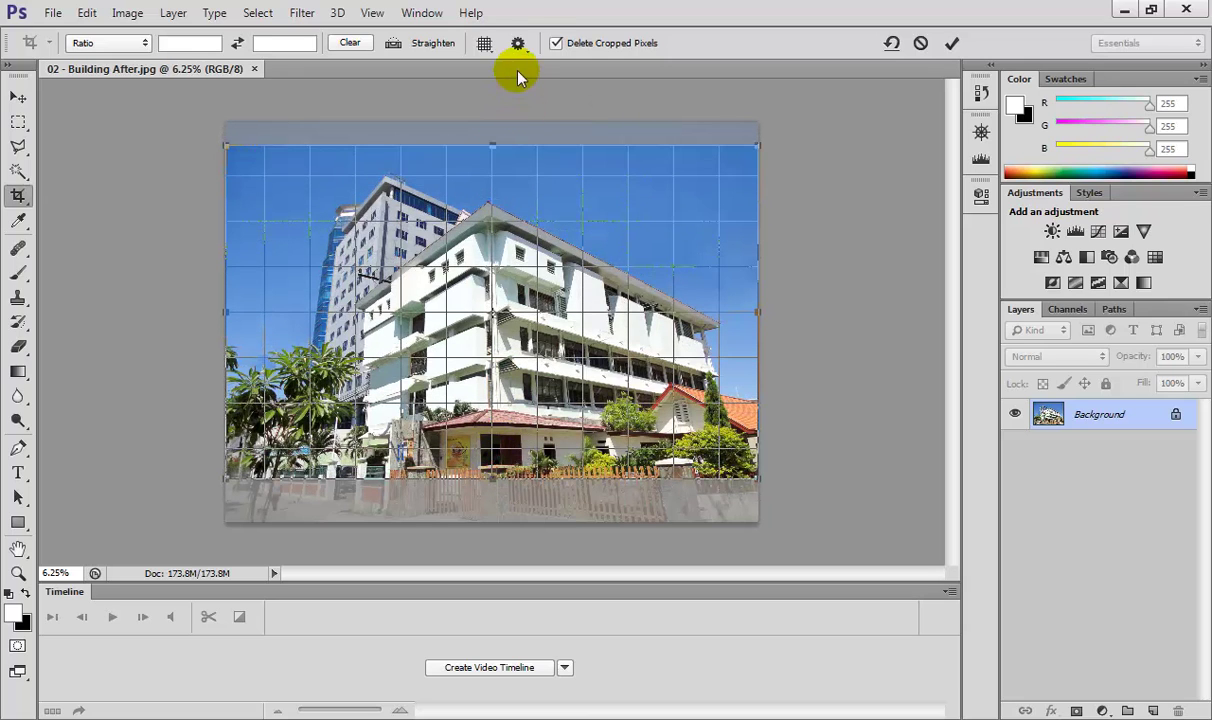
Review the Classic Mode crop options, shrink the crop area from its upper corner, and reposition it over the buildings.
click(519, 44)
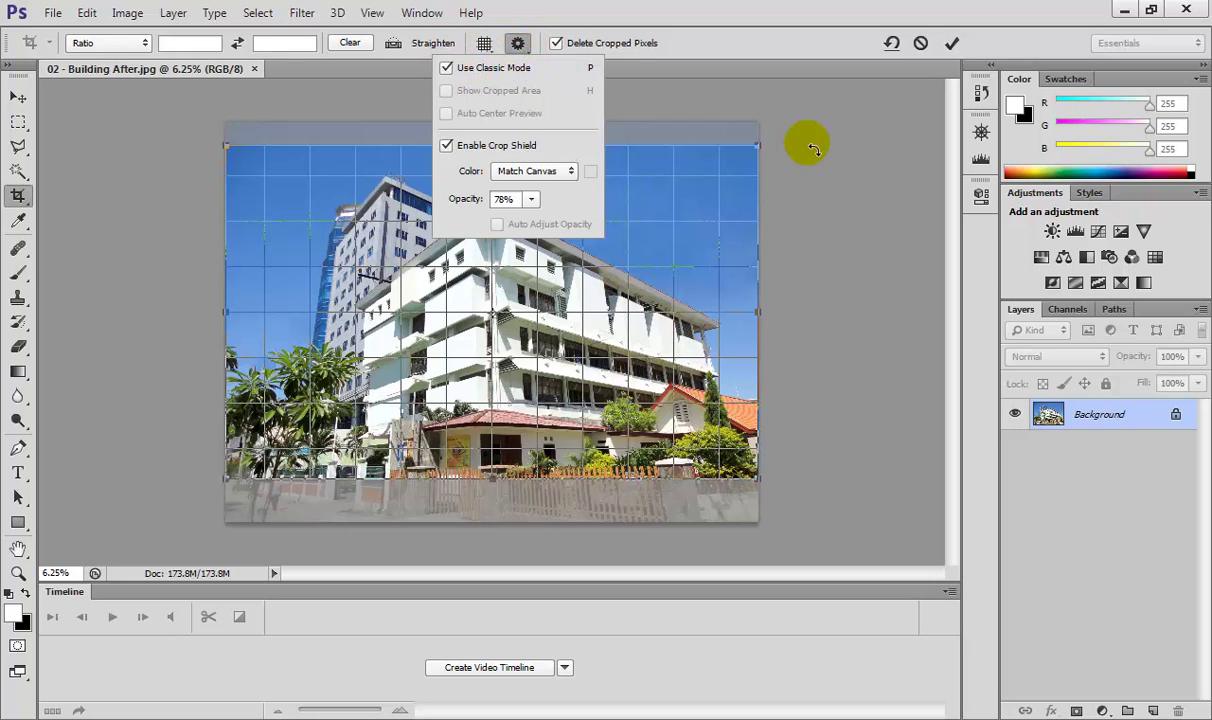
drag(760, 147, 637, 191)
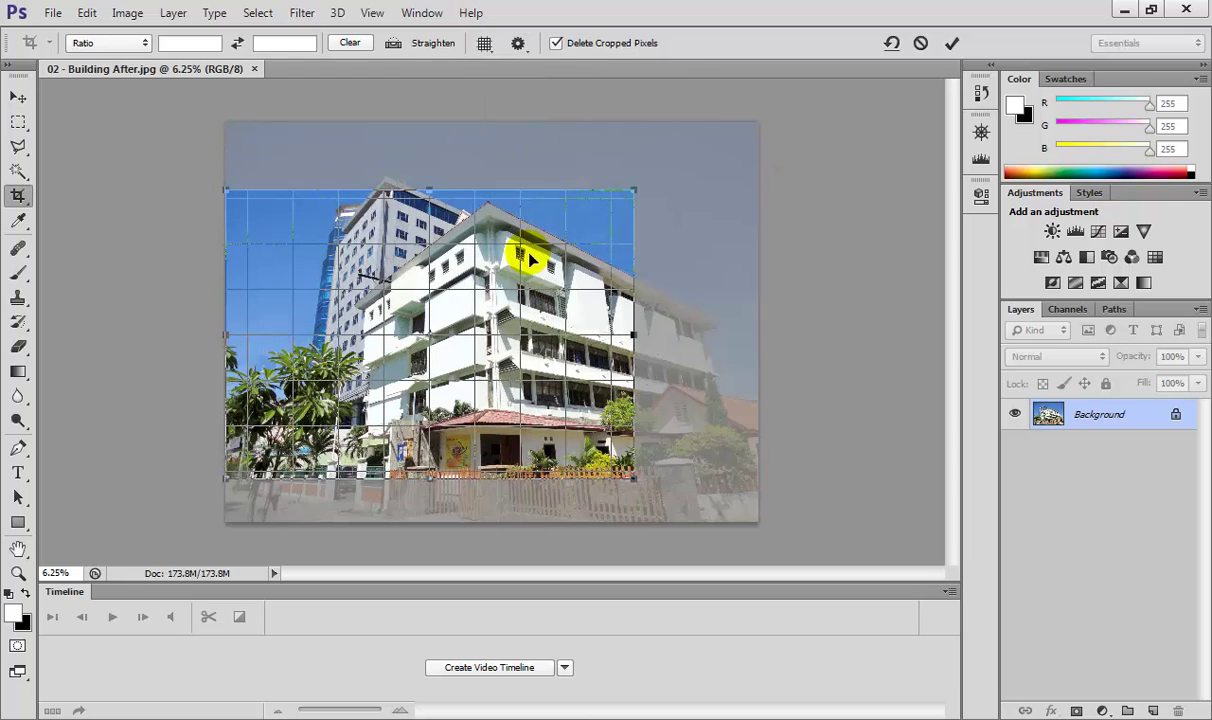
drag(543, 236, 520, 210)
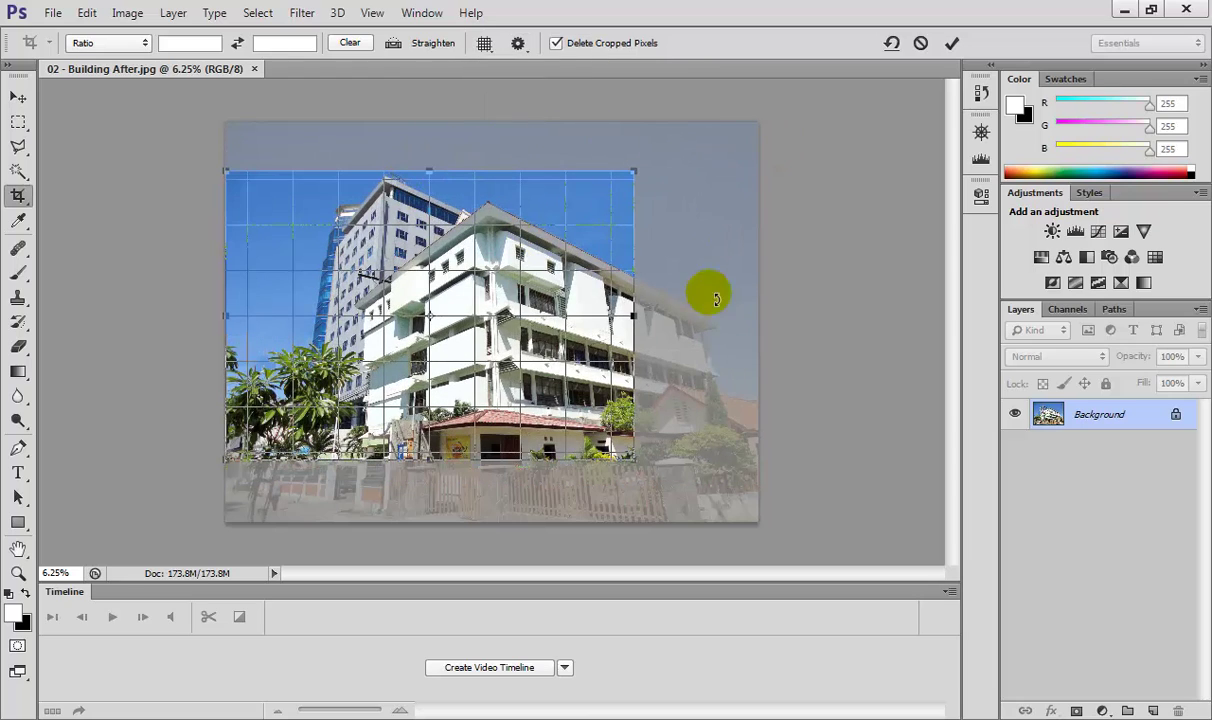
drag(519, 262, 550, 262)
Turn off Use Classic Mode for the crop, move the photo within the crop area, and shrink the area from its upper corner.
click(518, 43)
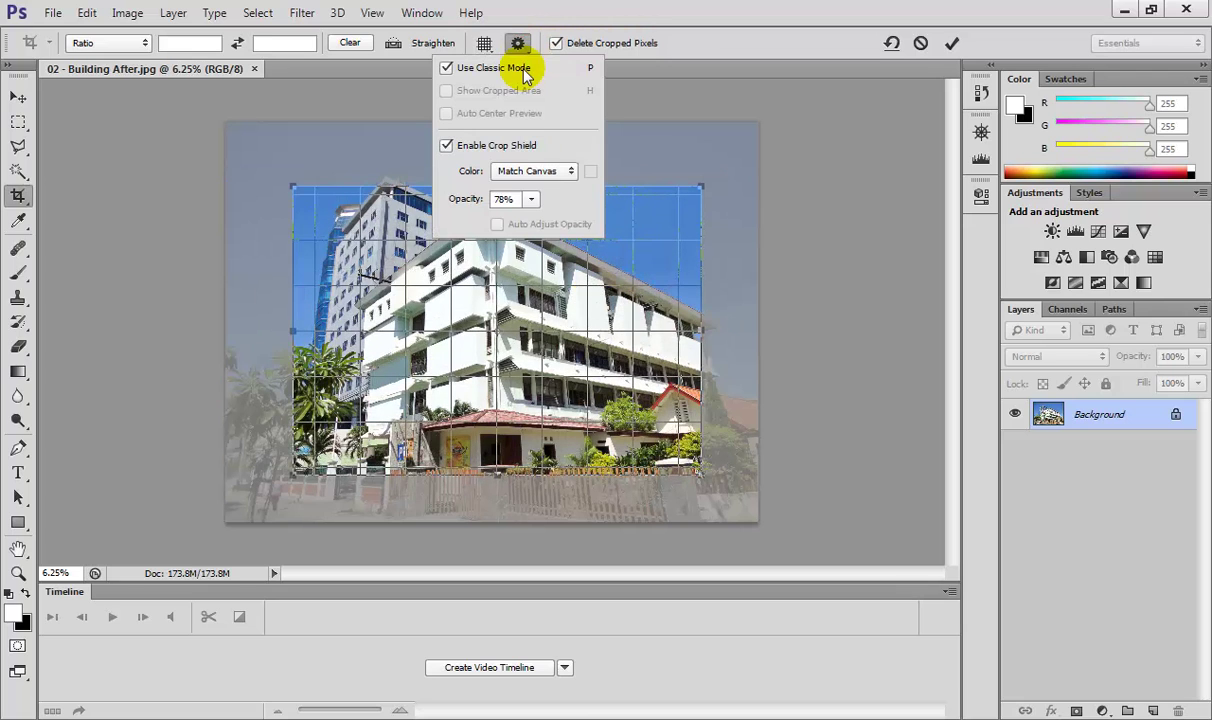
click(447, 68)
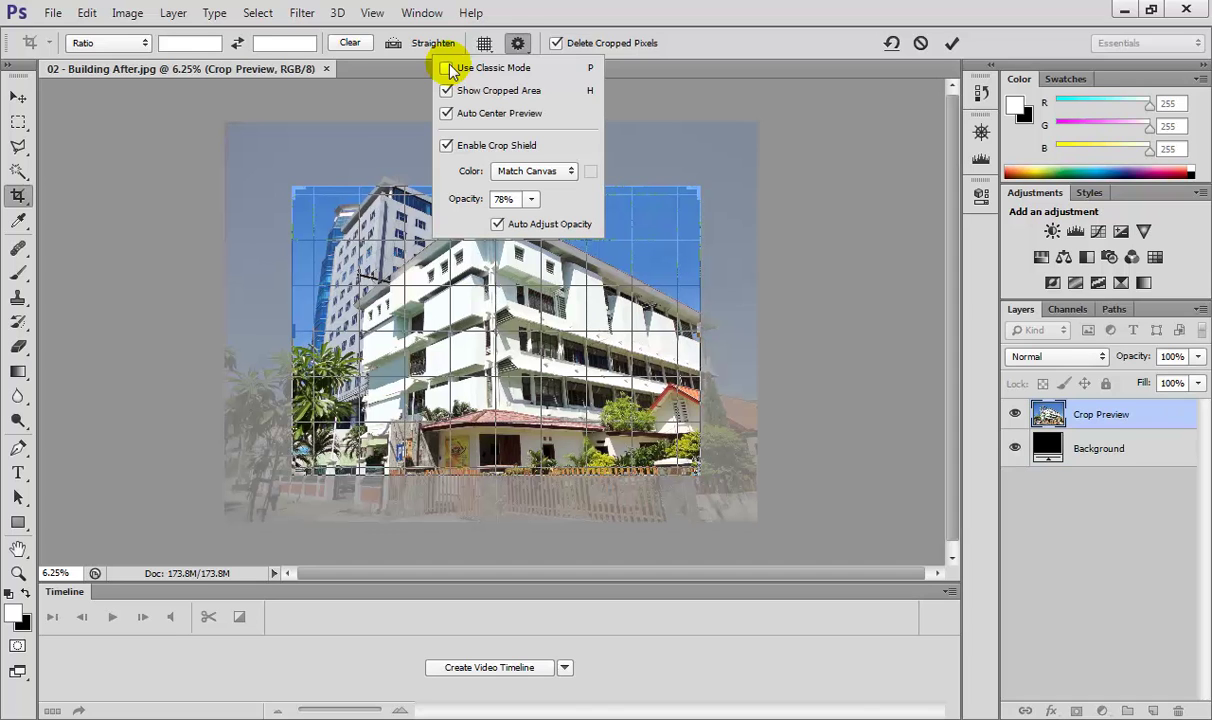
click(692, 218)
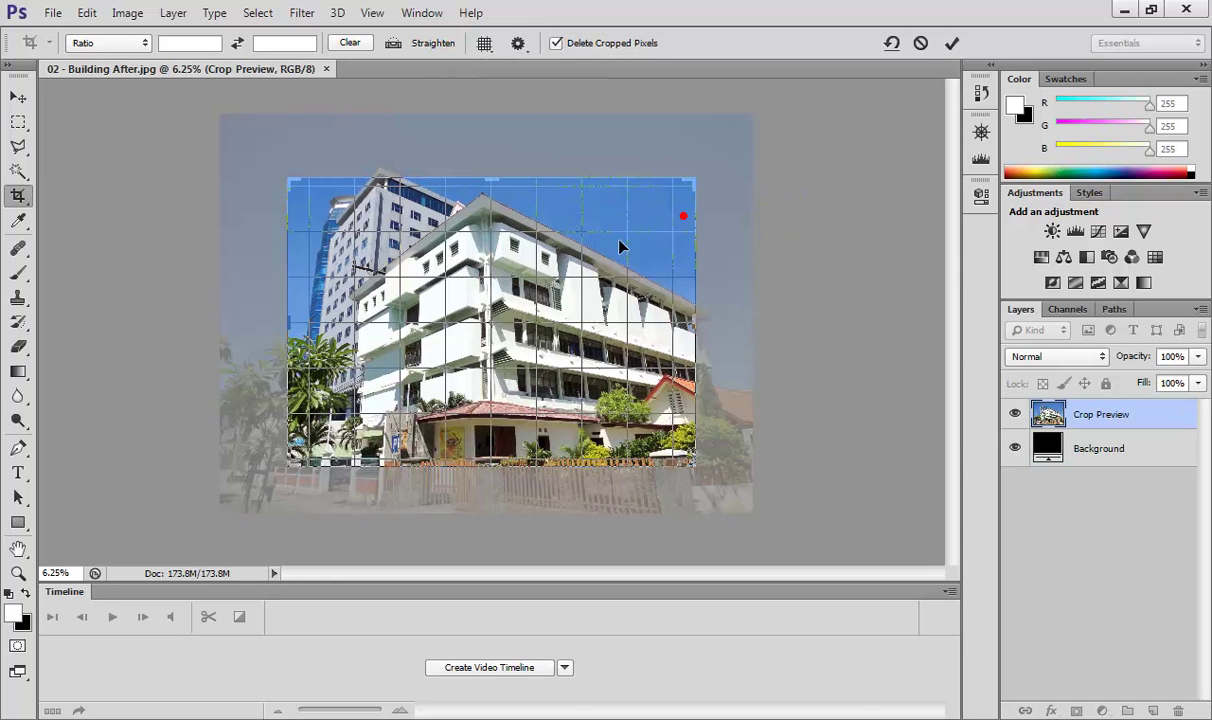
mouse_move(581, 250)
mouse_down()
mouse_move(560, 238)
mouse_move(617, 279)
mouse_move(601, 256)
mouse_up()
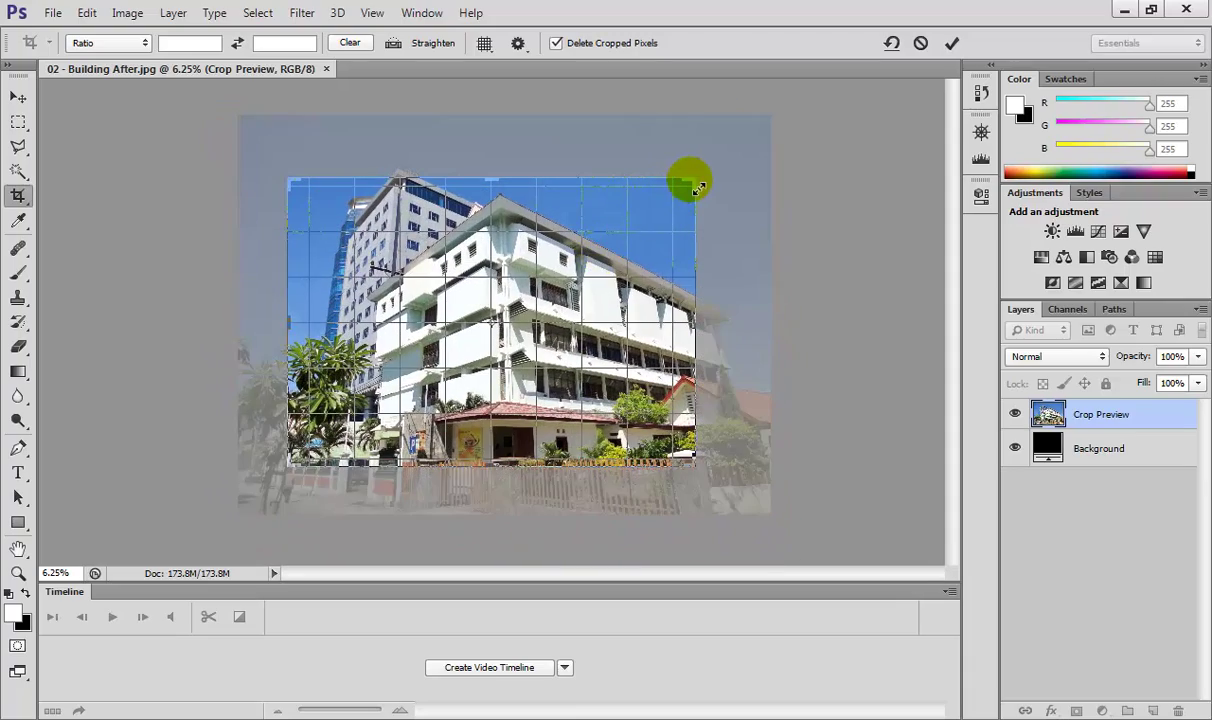
drag(698, 187, 682, 220)
Crop the photo at 16 : 9 to the white building's lower floors and wooden fence by moving the photo within the crop area.
click(110, 42)
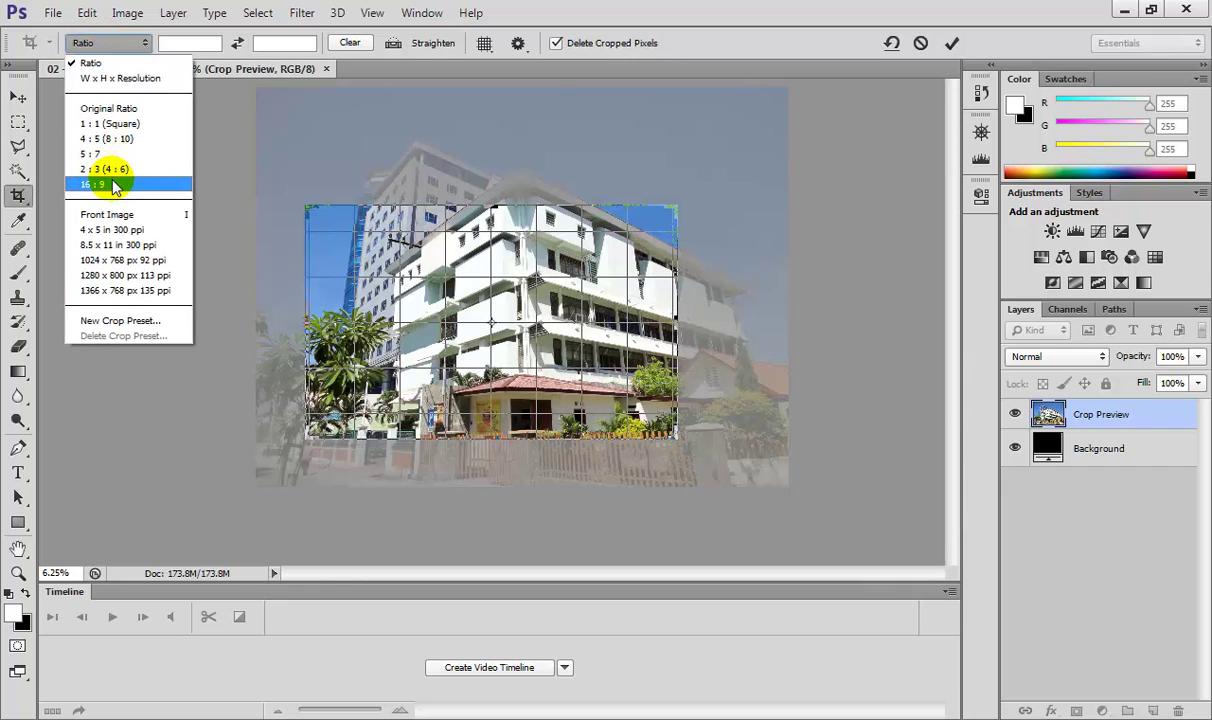
click(113, 185)
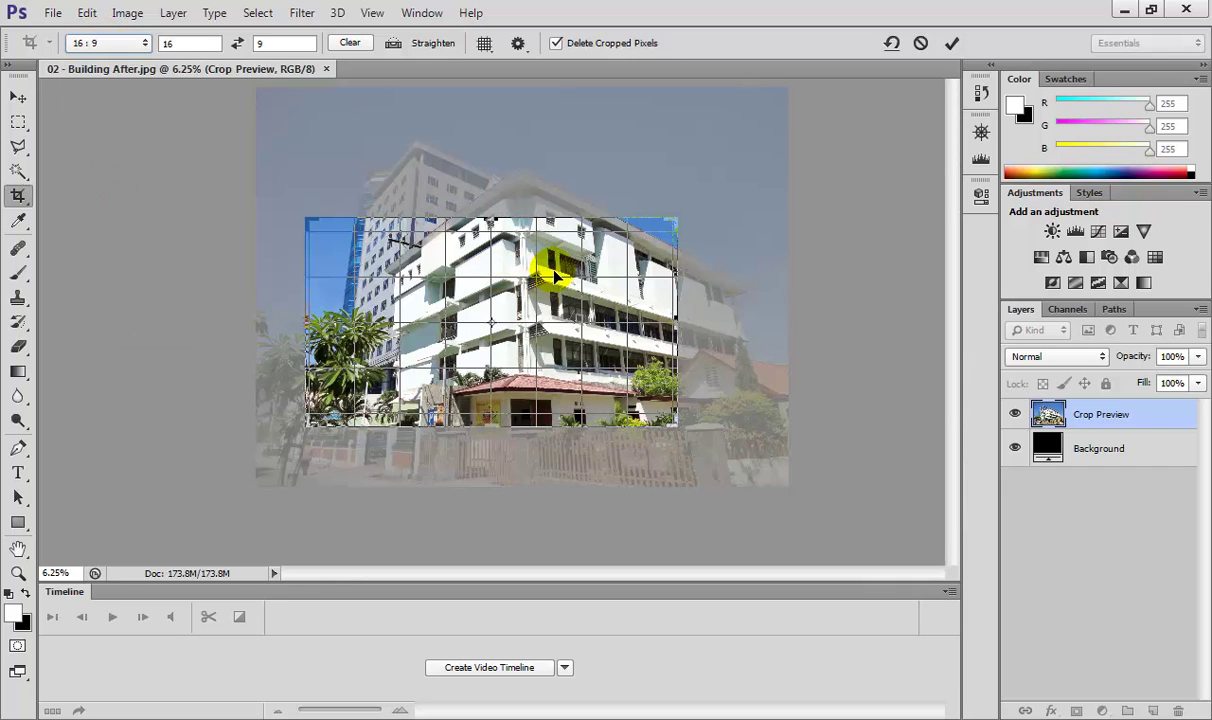
drag(571, 266, 553, 346)
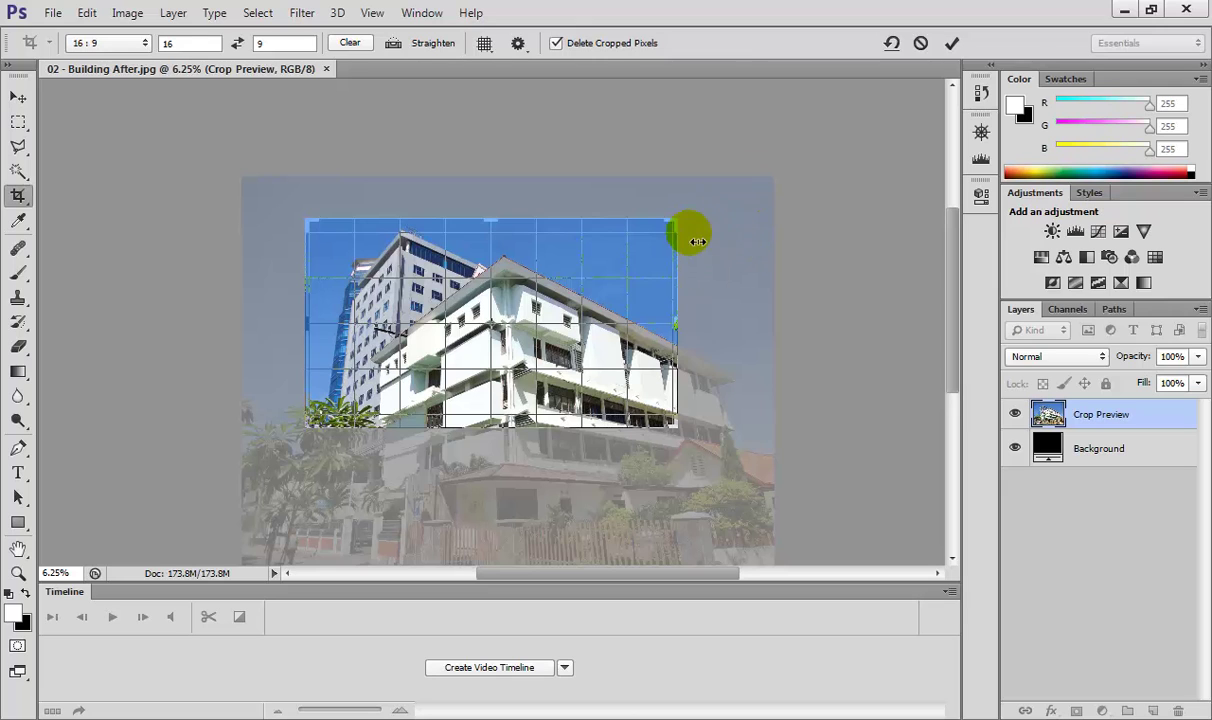
drag(593, 271, 516, 80)
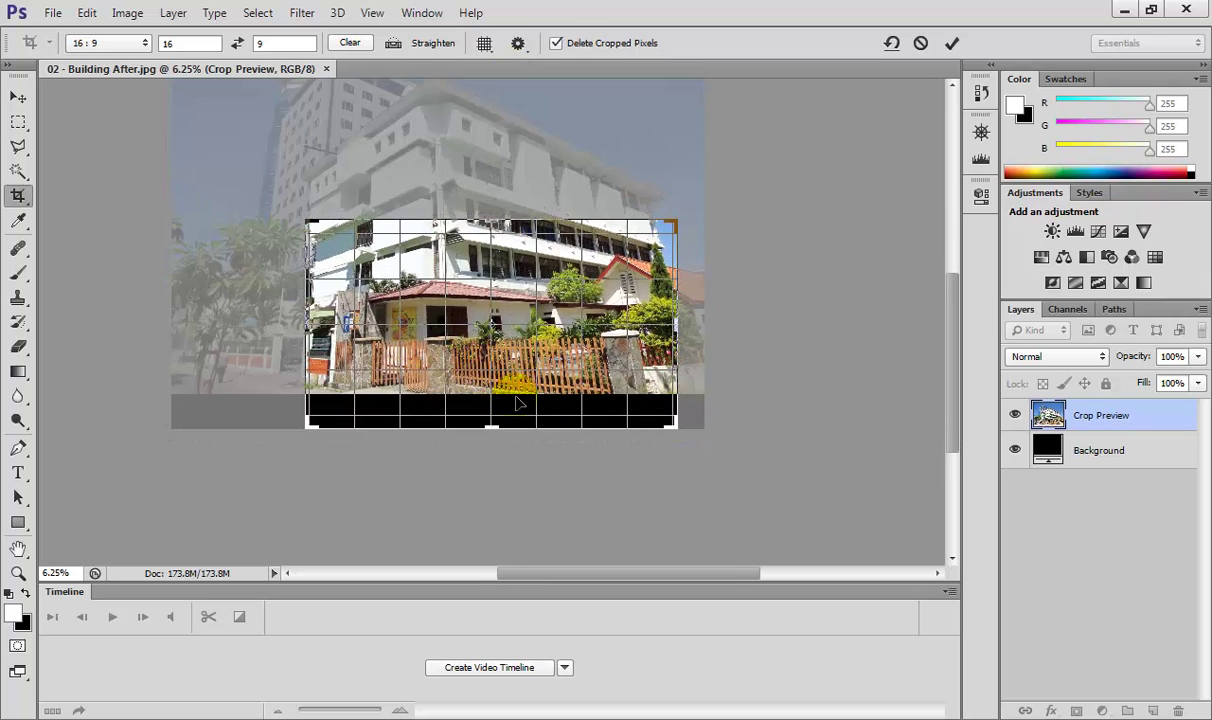
drag(553, 300, 560, 340)
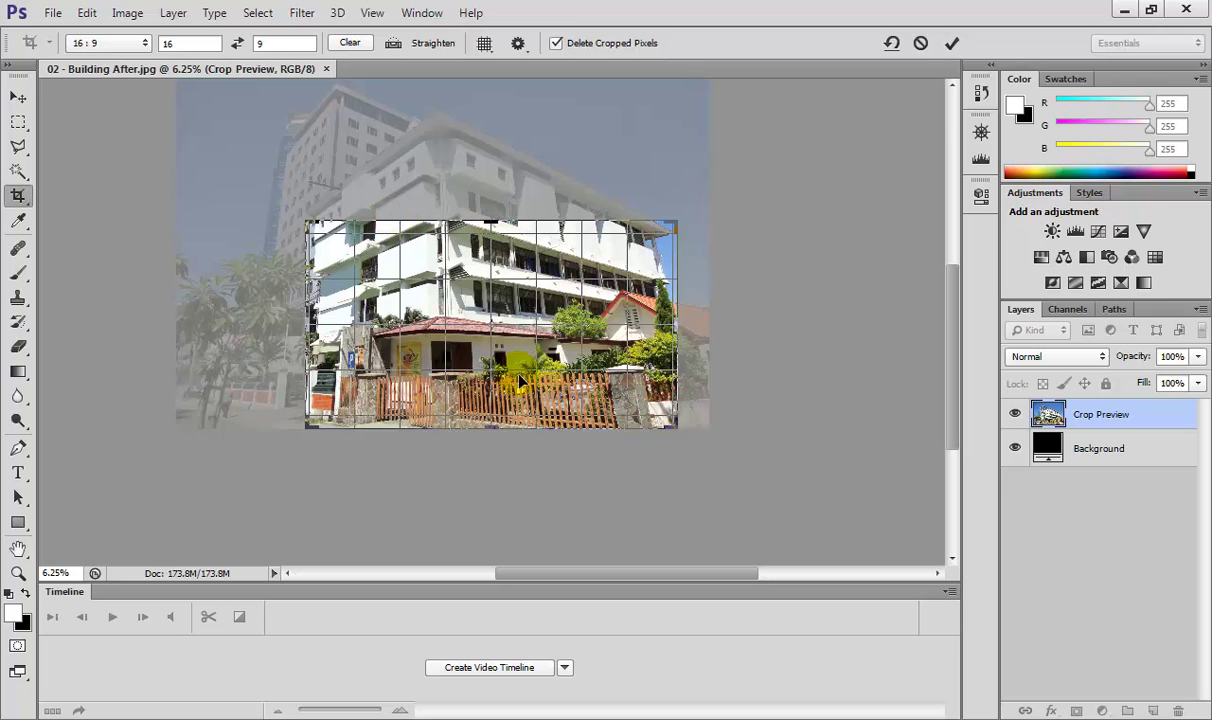
click(953, 43)
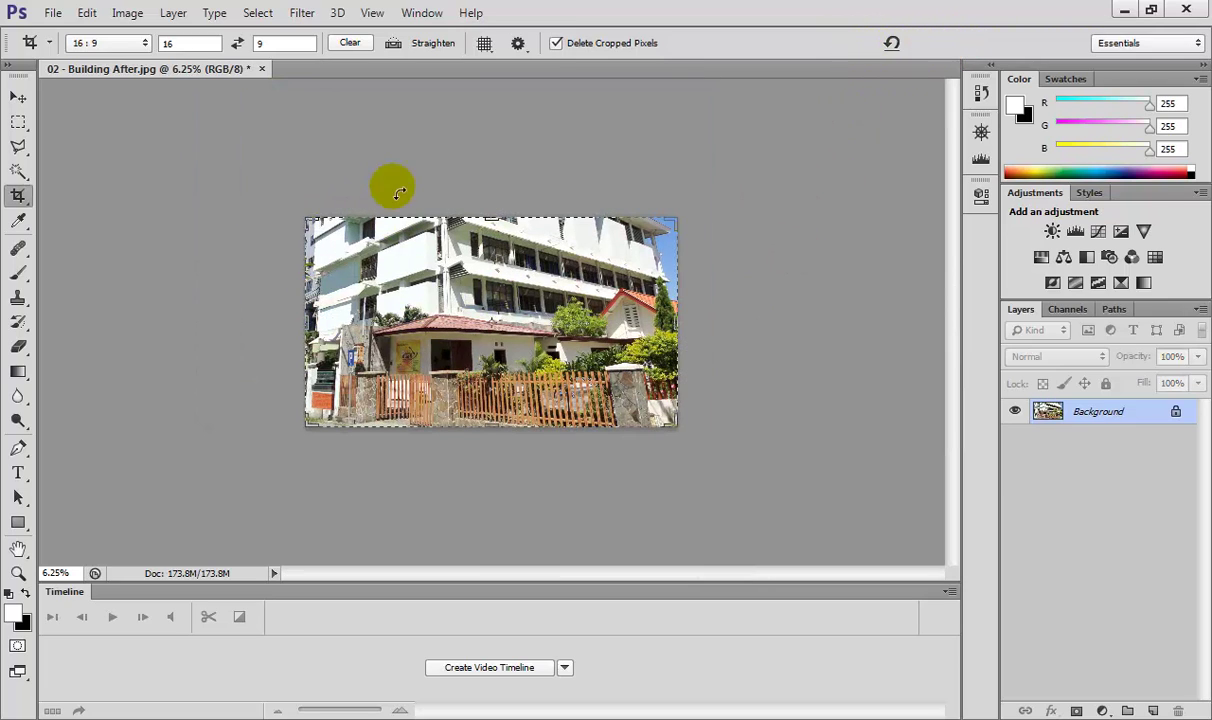
Undo the 16 : 9 crop of the lower floors and fence.
click(86, 13)
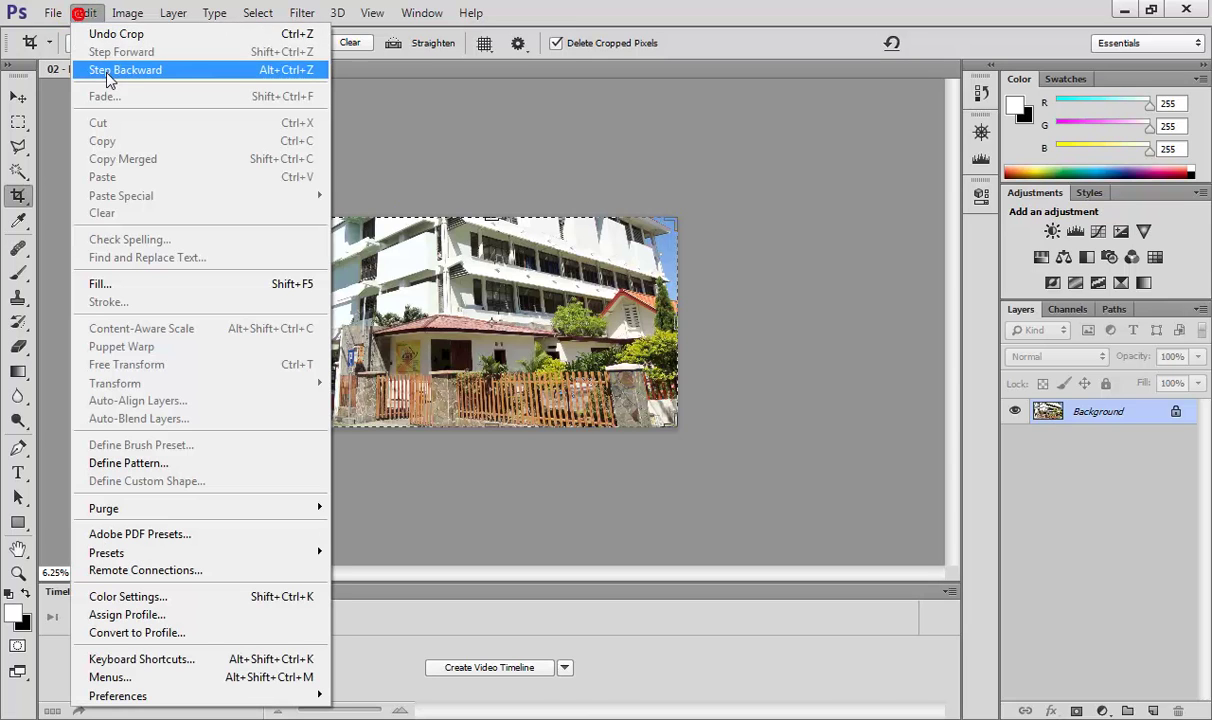
click(128, 40)
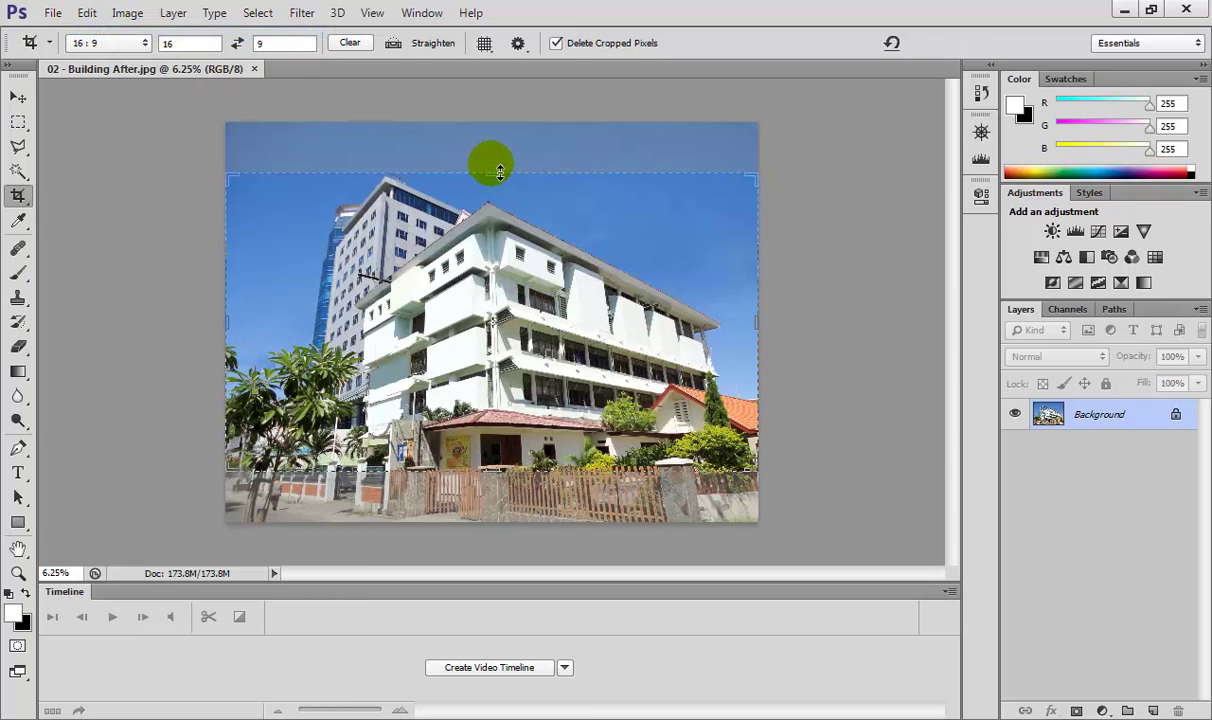
Set the crop shield opacity to 100% and start the crop preview on the building photo.
click(519, 44)
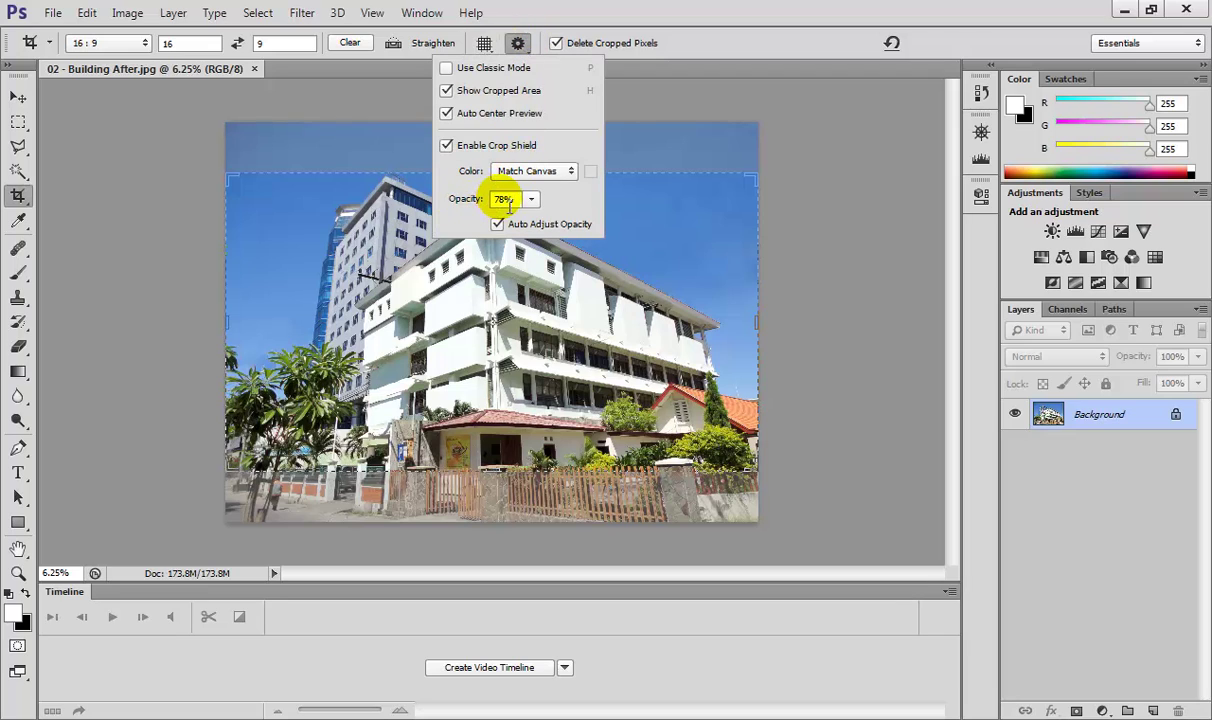
click(533, 201)
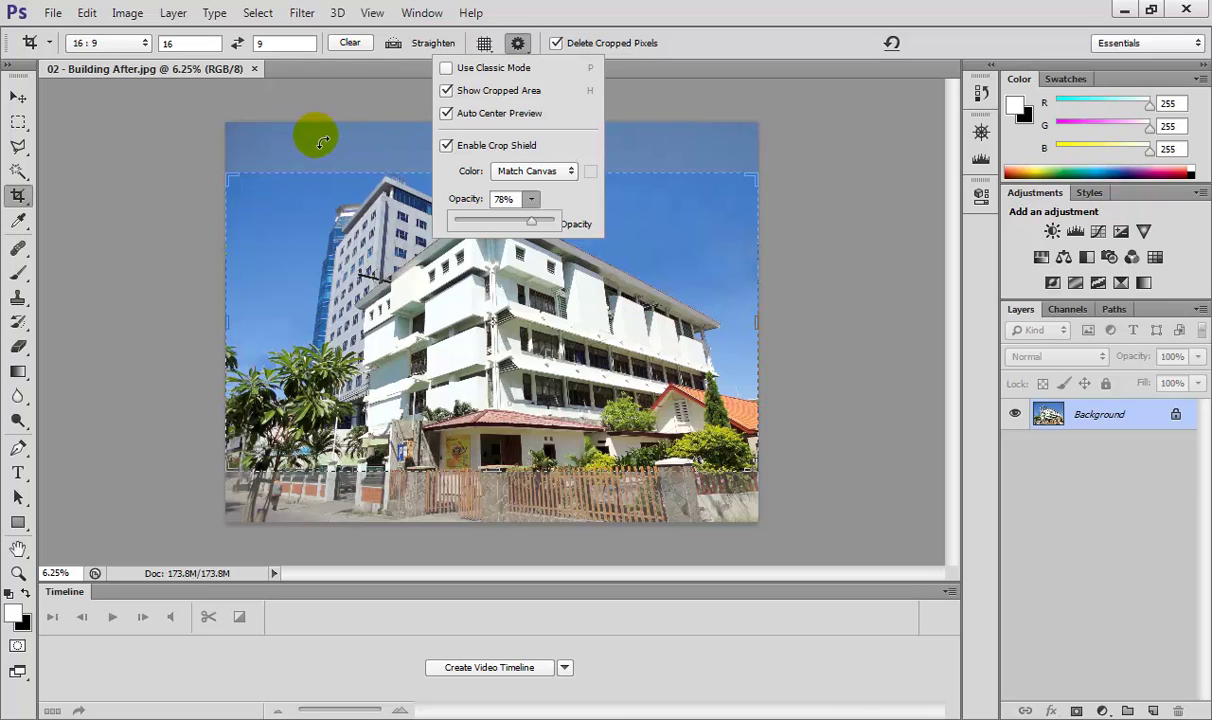
drag(491, 226, 555, 227)
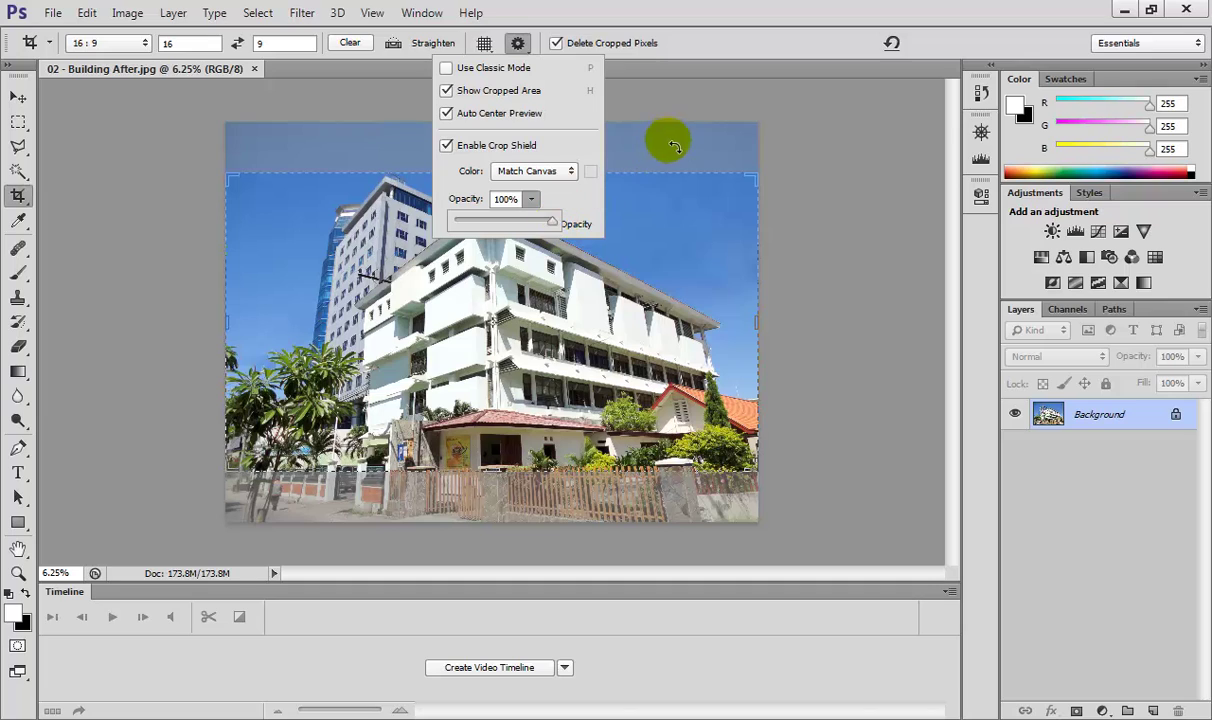
click(688, 112)
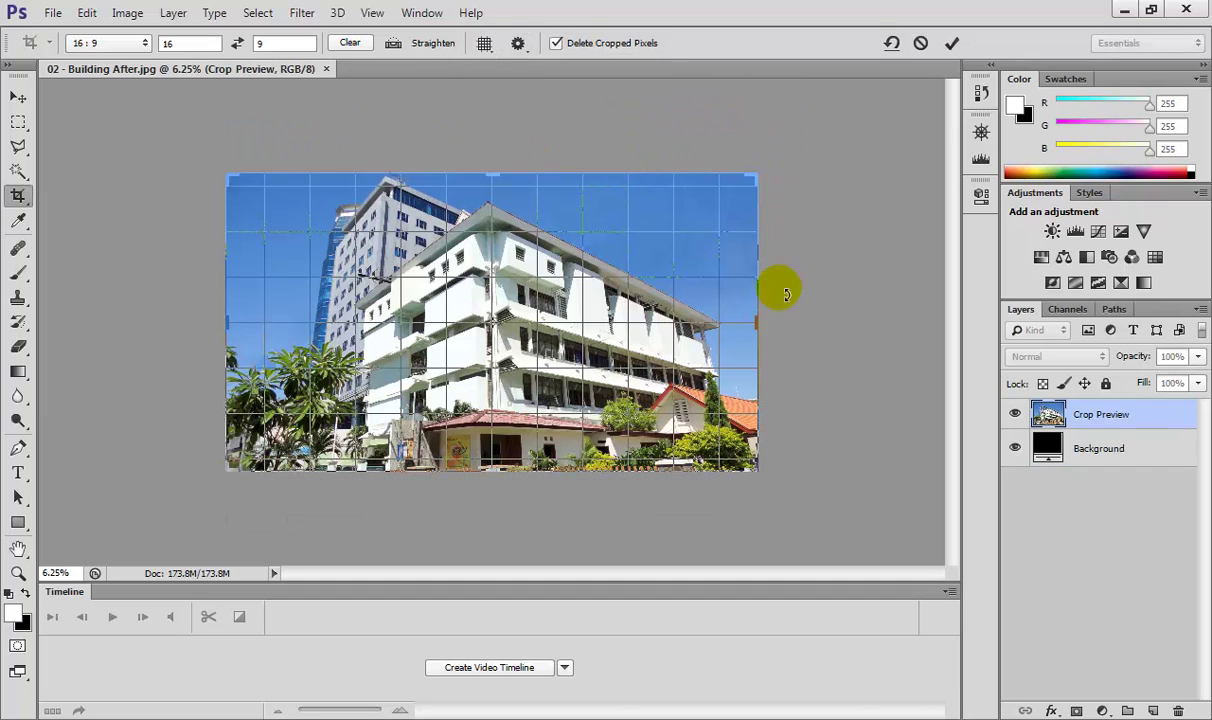
Reduce the crop shield opacity to 90% and close the crop options.
click(517, 43)
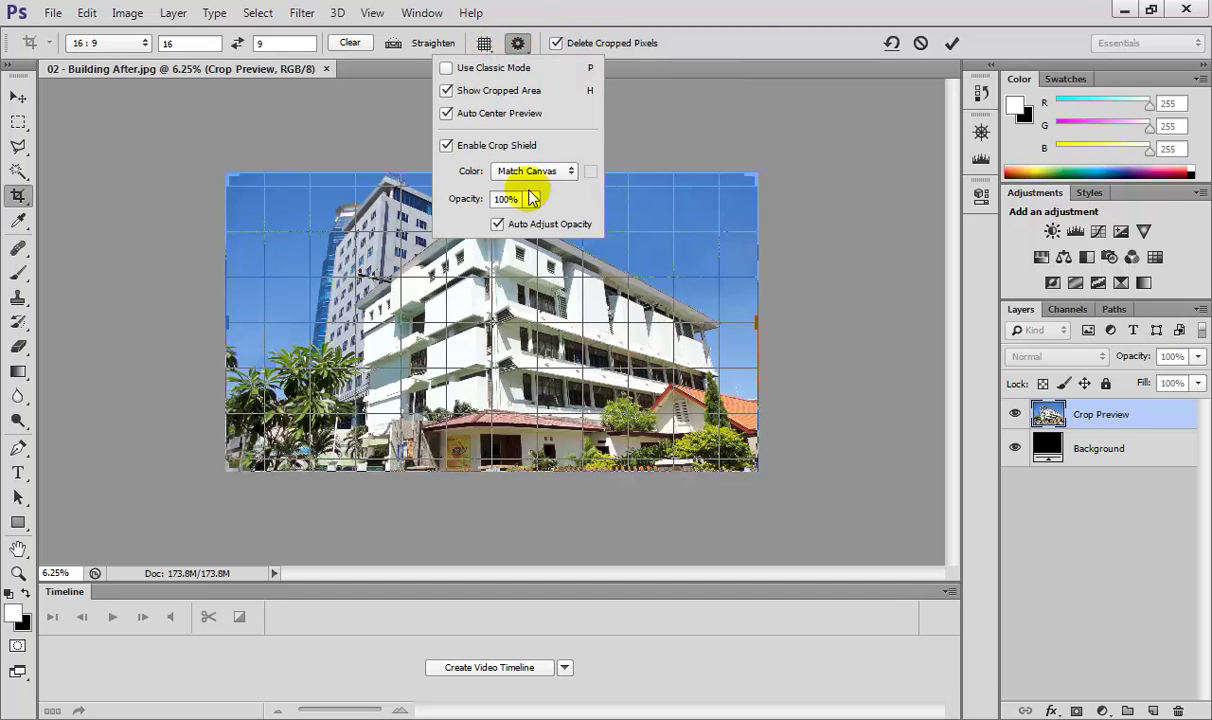
click(532, 199)
drag(537, 218, 532, 218)
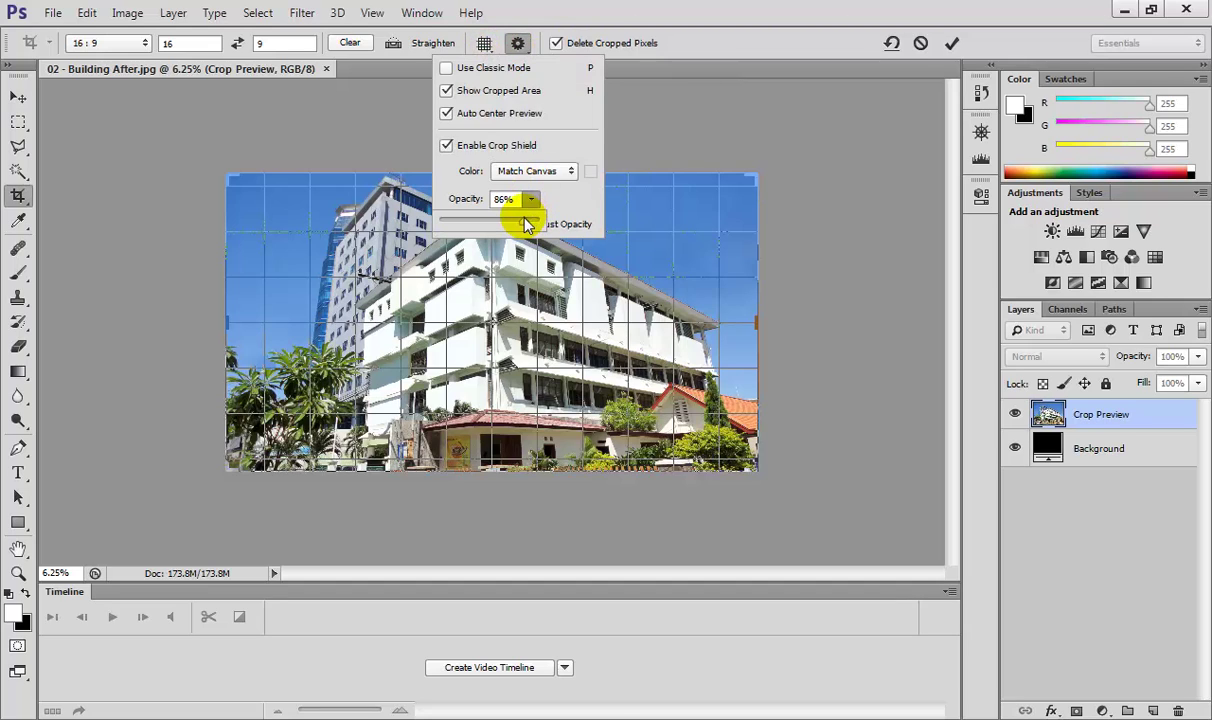
click(698, 113)
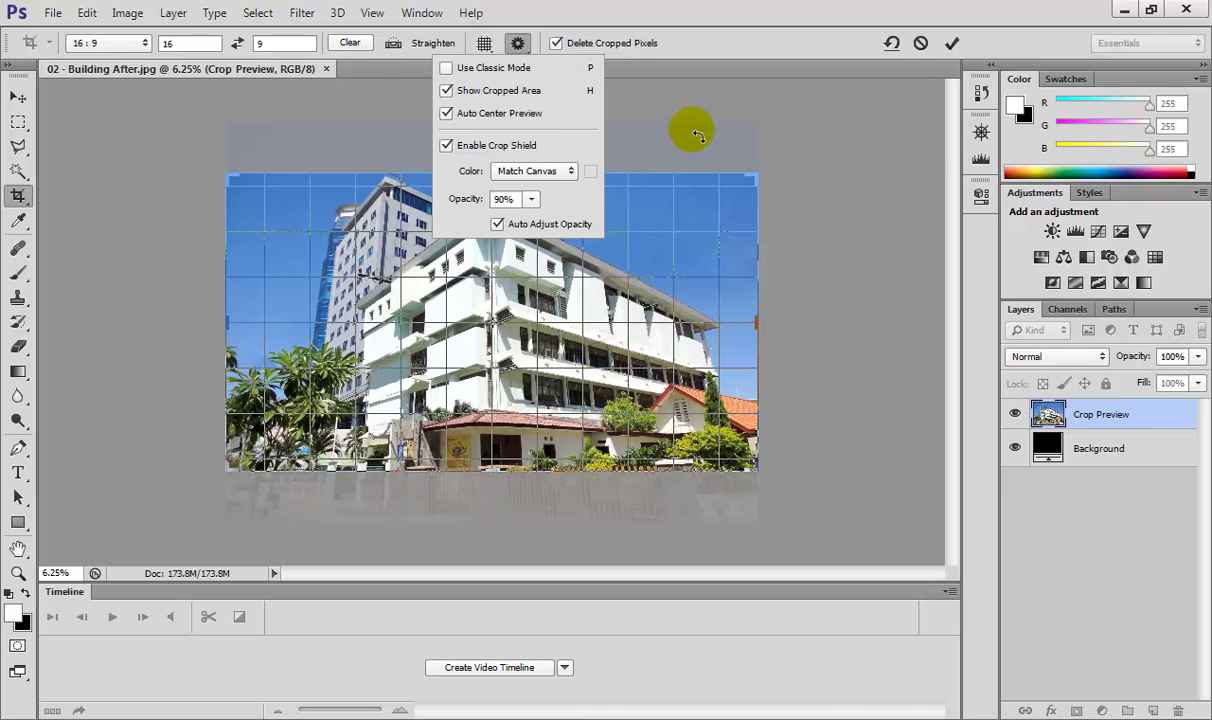
click(698, 135)
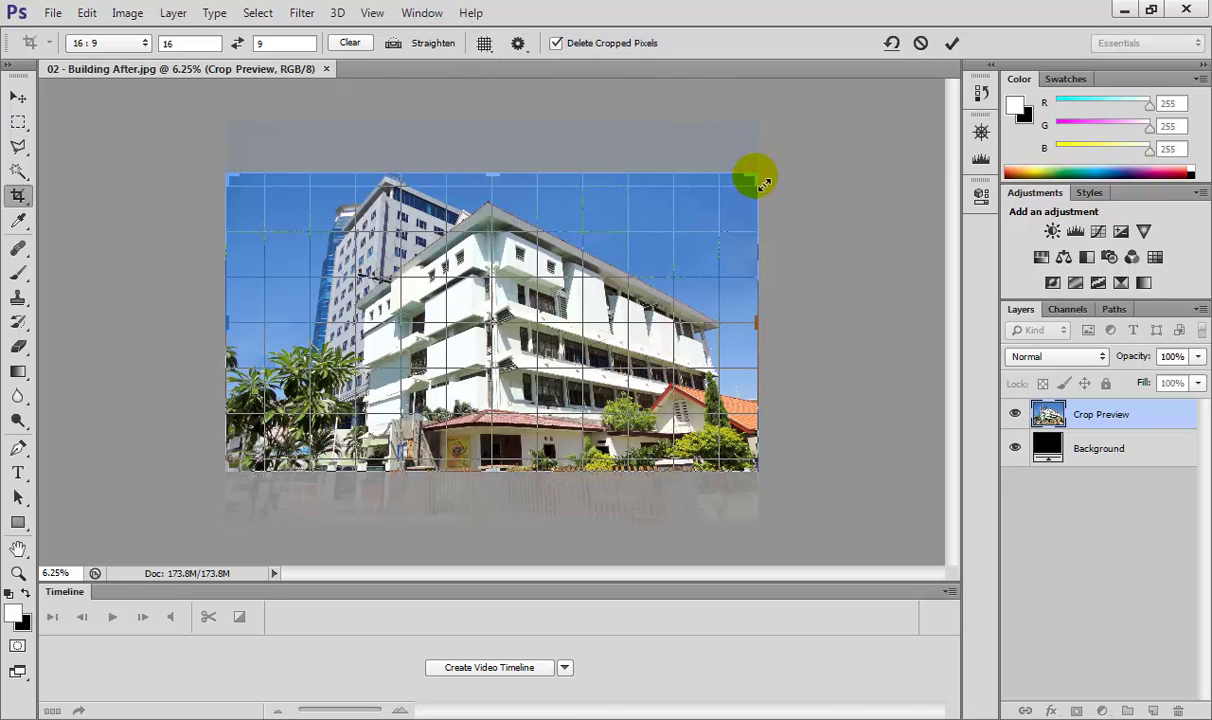
Shrink the 16 : 9 crop area from its upper corner around the trees and building entrance, and set the crop shield opacity to 64%.
drag(764, 183, 620, 220)
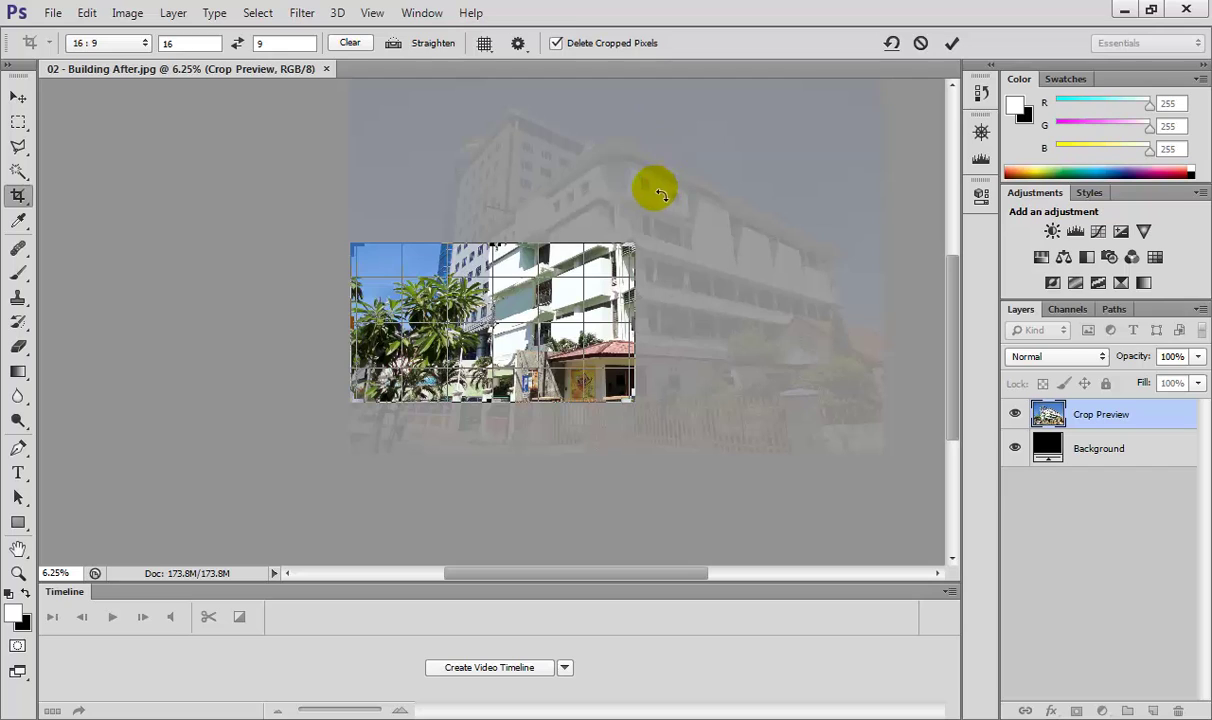
click(518, 44)
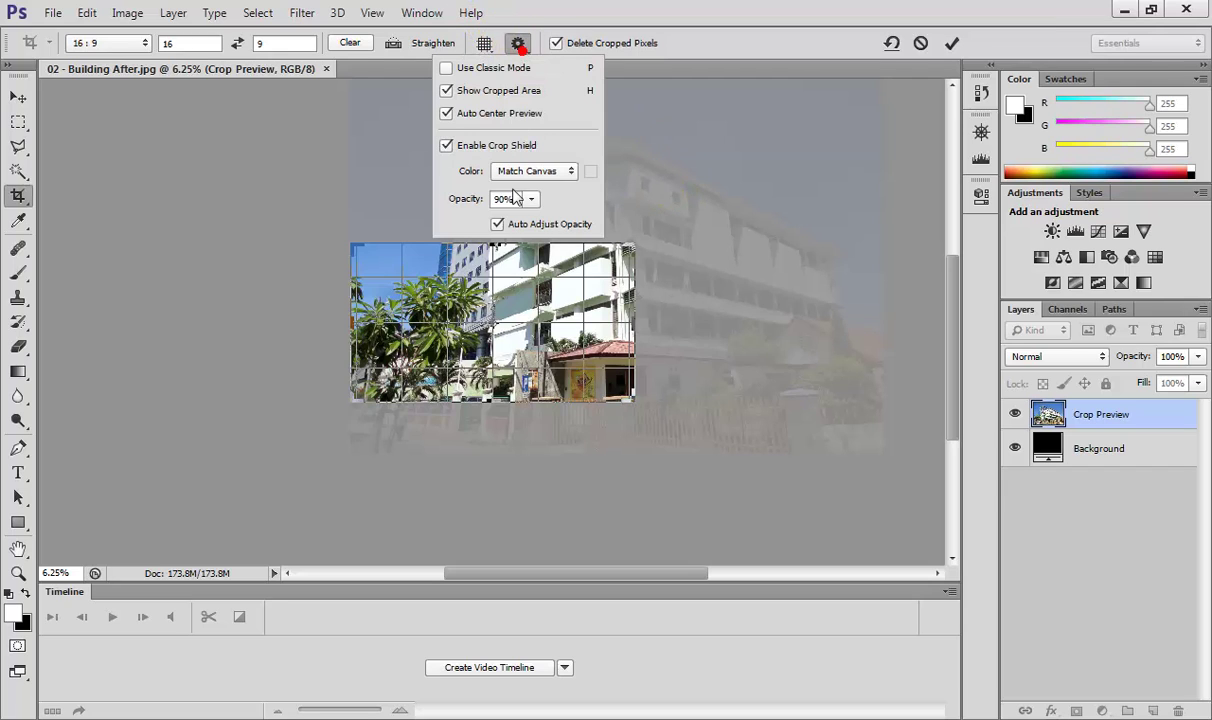
click(531, 199)
drag(469, 225, 509, 228)
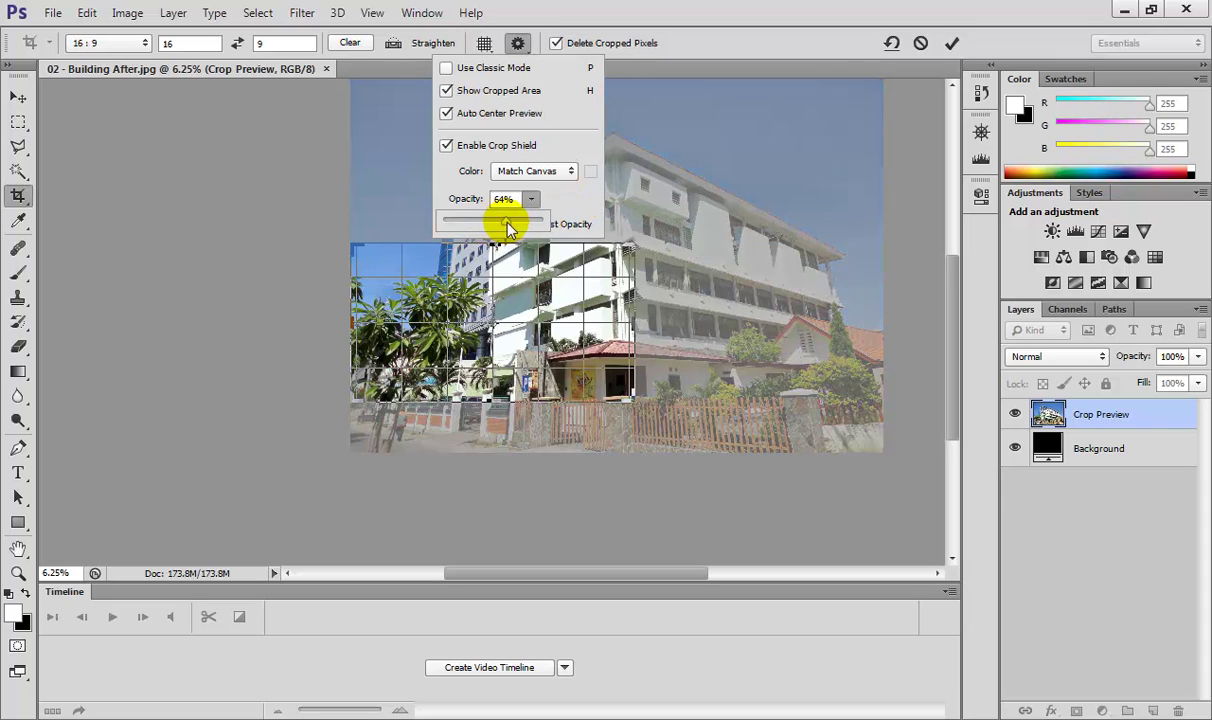